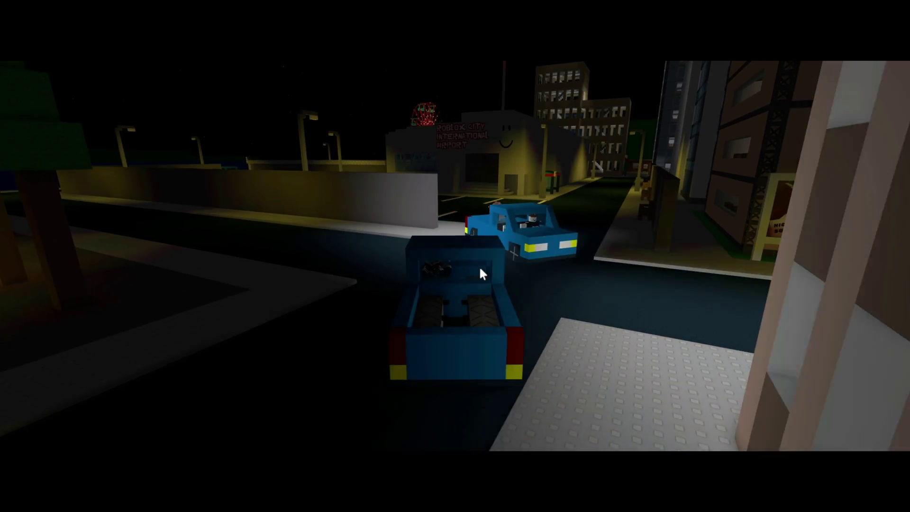
{"action": "key", "text": "w"}
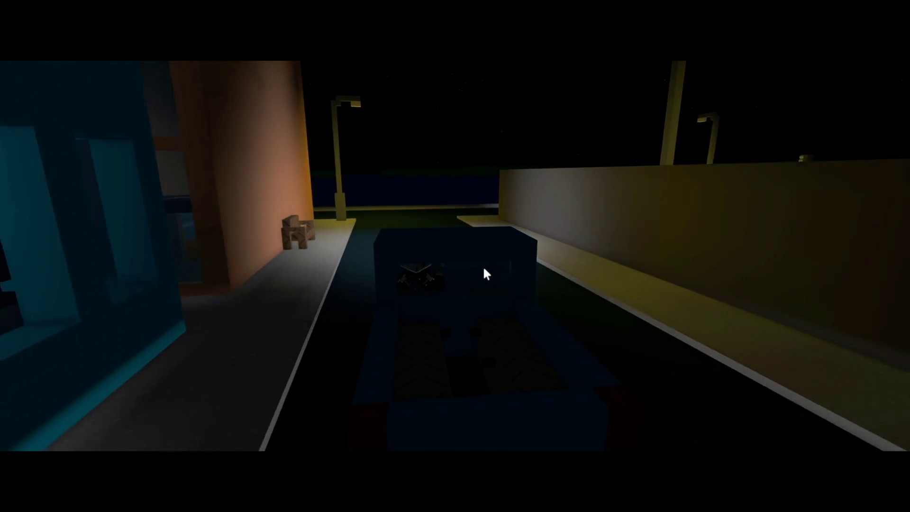
{"action": "key", "text": "w"}
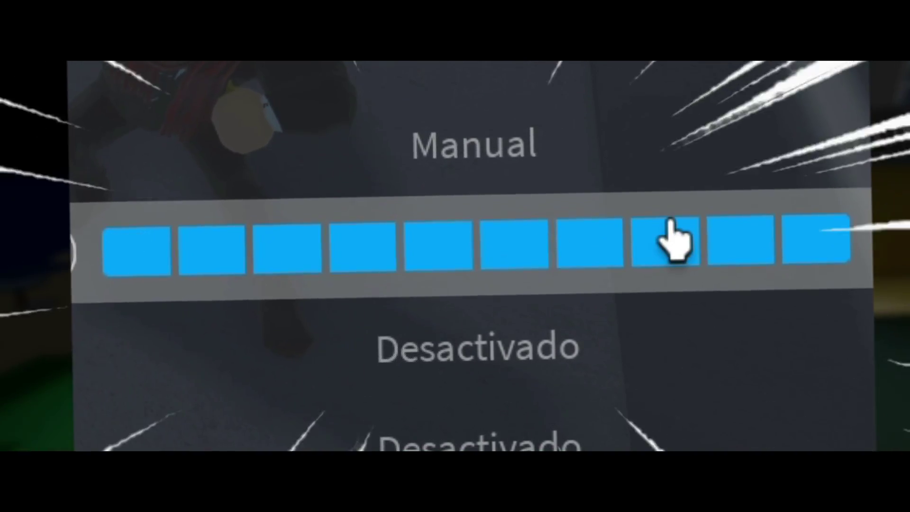
Lower the game's manual graphics quality (Calidad gráfica) to level 1 and return to the game.
{"action": "left_click_drag", "start_coordinate": [673, 240], "coordinate": [152, 253]}
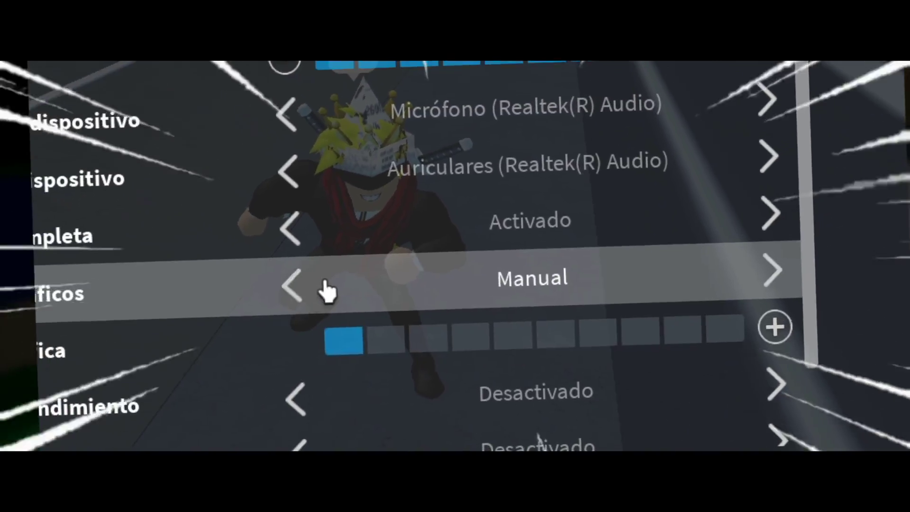
{"action": "key", "text": "Escape"}
{"action": "key", "text": "w"}
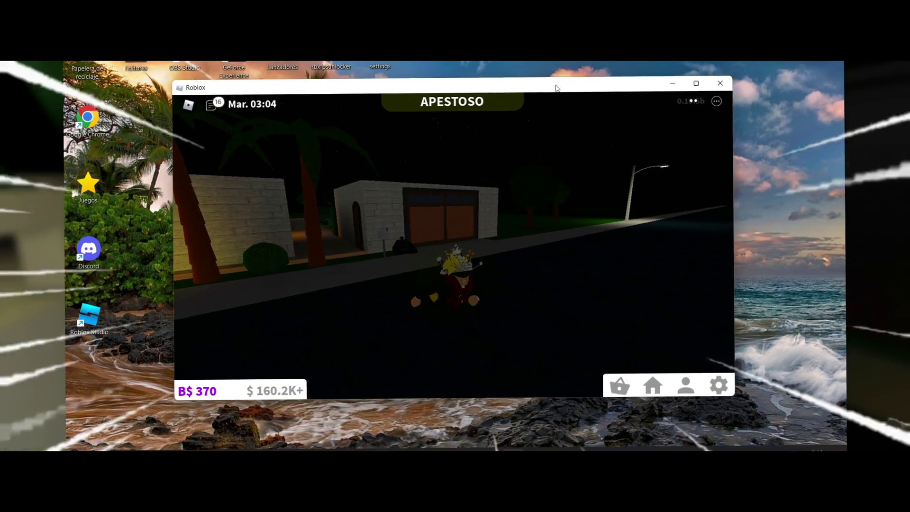
Reduce the width of the windowed Roblox game on the desktop.
{"action": "left_click_drag", "start_coordinate": [719, 192], "coordinate": [586, 192]}
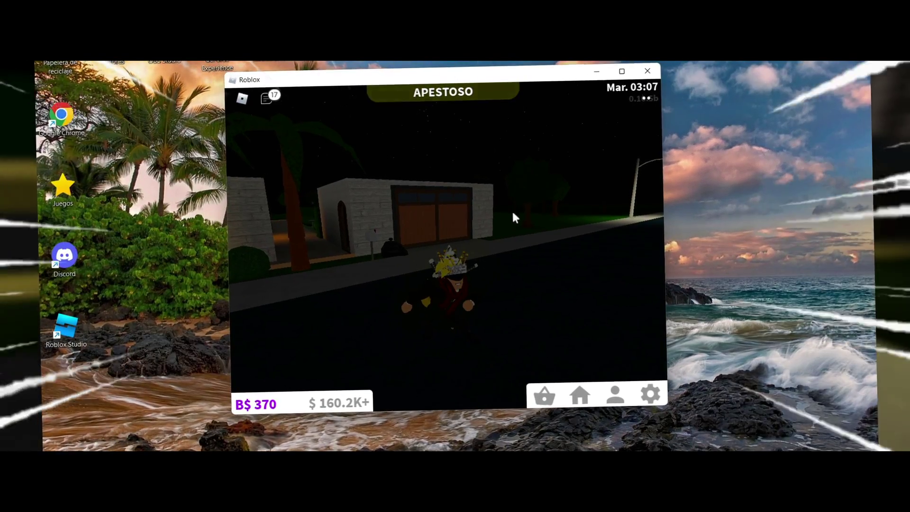
{"action": "key", "text": "shift+F3"}
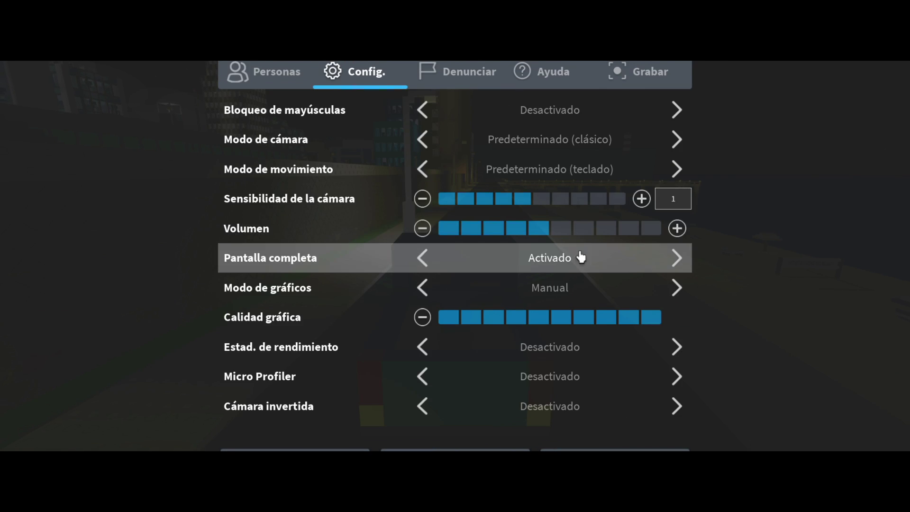
Raise the game volume (Volumen) to its maximum level and return to the game.
{"action": "left_click", "coordinate": [648, 230]}
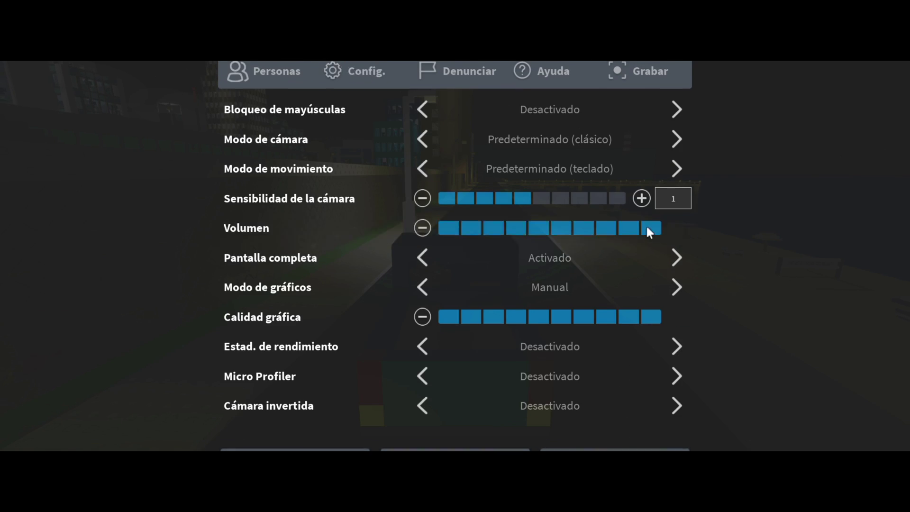
{"action": "key", "text": "Escape"}
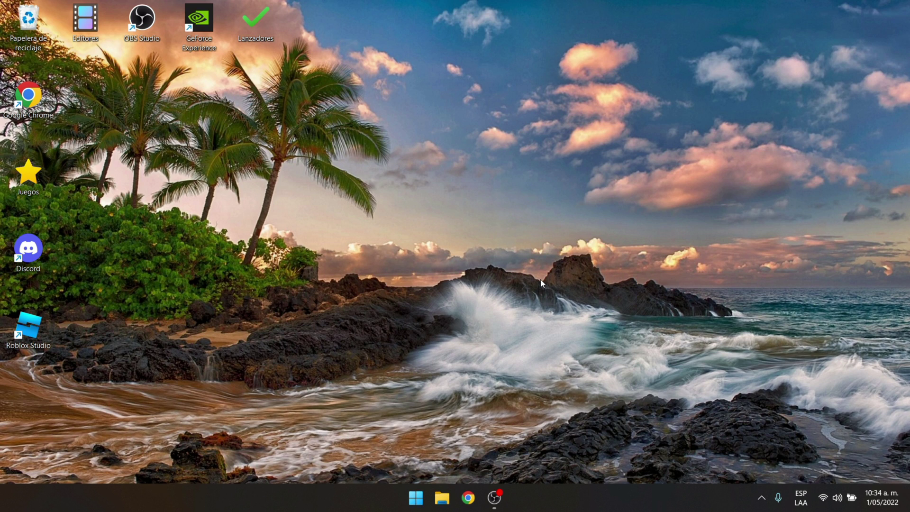
Search Windows for "confi" and open the Configuración app.
{"action": "key", "text": "super"}
{"action": "type", "text": "confi"}
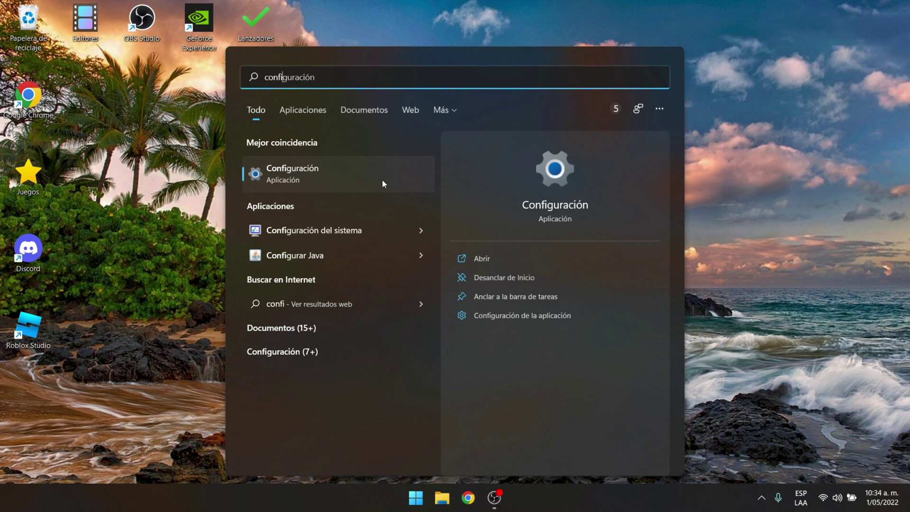
{"action": "left_click", "coordinate": [381, 179]}
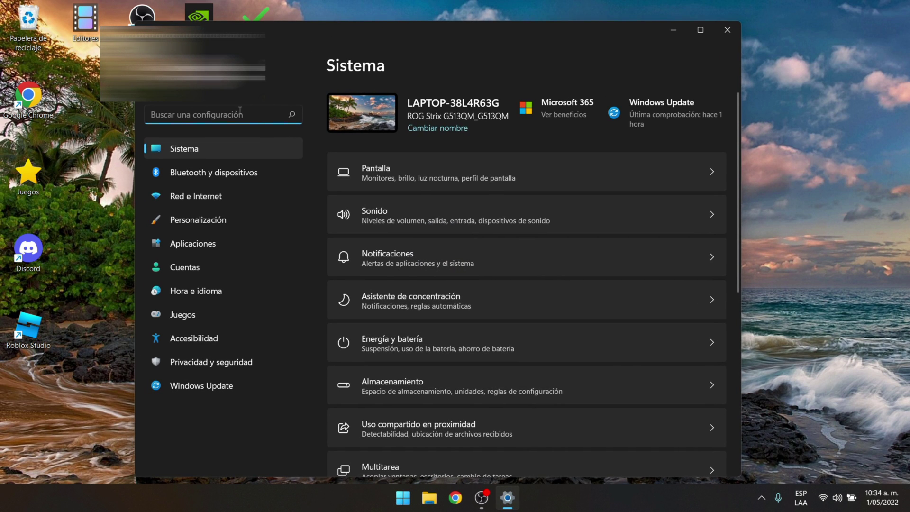
Search the settings for "aplicaciones y" and open the Aplicaciones y características page.
{"action": "type", "text": "aplia"}
{"action": "key", "text": "BackSpace"}
{"action": "type", "text": "cacione"}
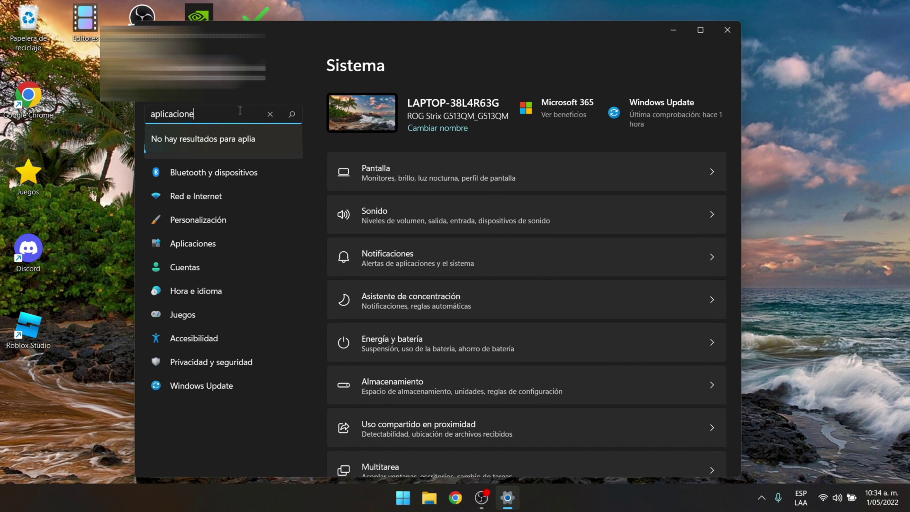
{"action": "type", "text": "s y"}
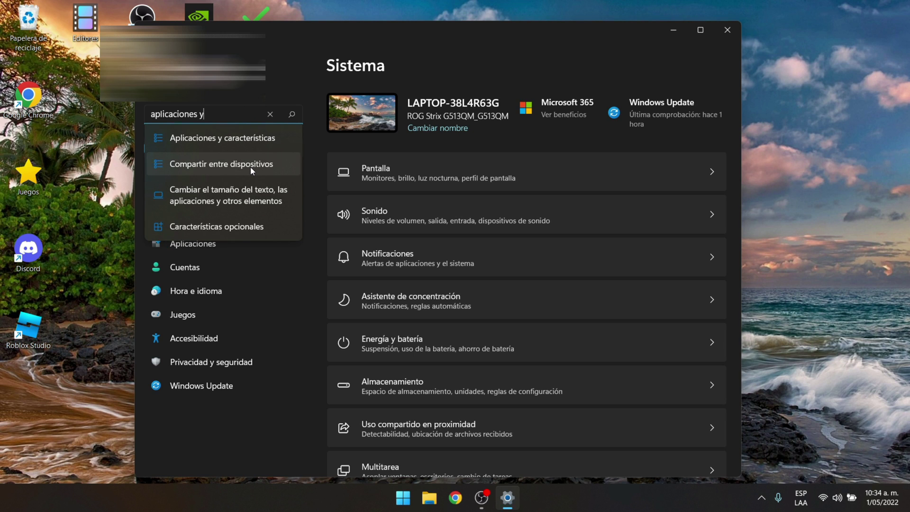
{"action": "left_click", "coordinate": [263, 141]}
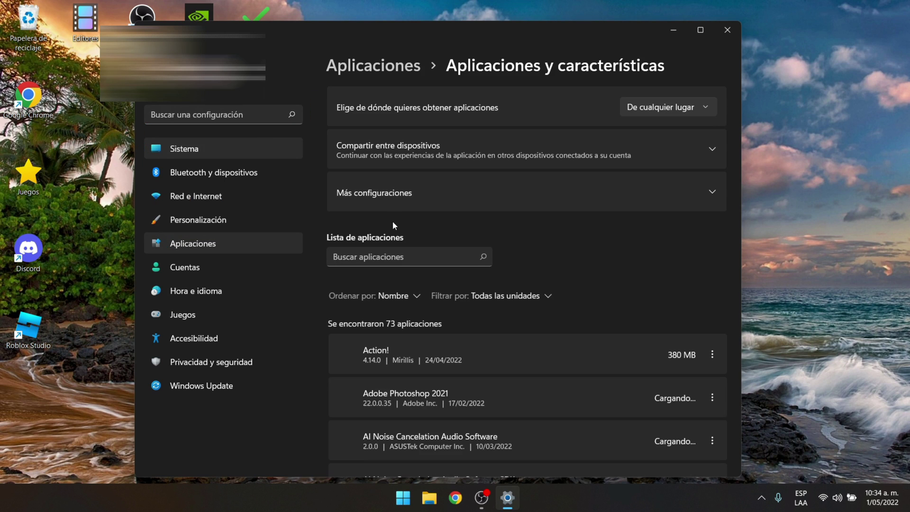
Filter the app list by "Store" and open the advanced options of Microsoft Store.
{"action": "left_click", "coordinate": [389, 259]}
{"action": "type", "text": "S"}
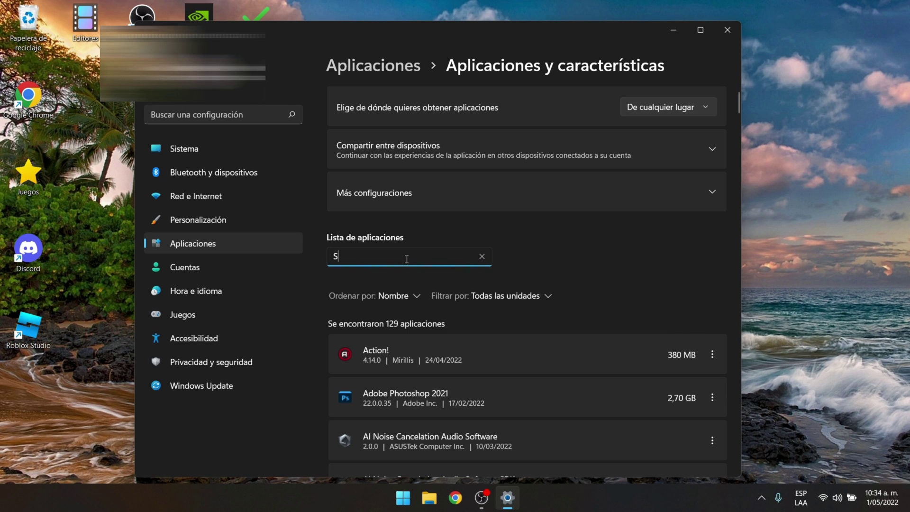
{"action": "type", "text": "tore"}
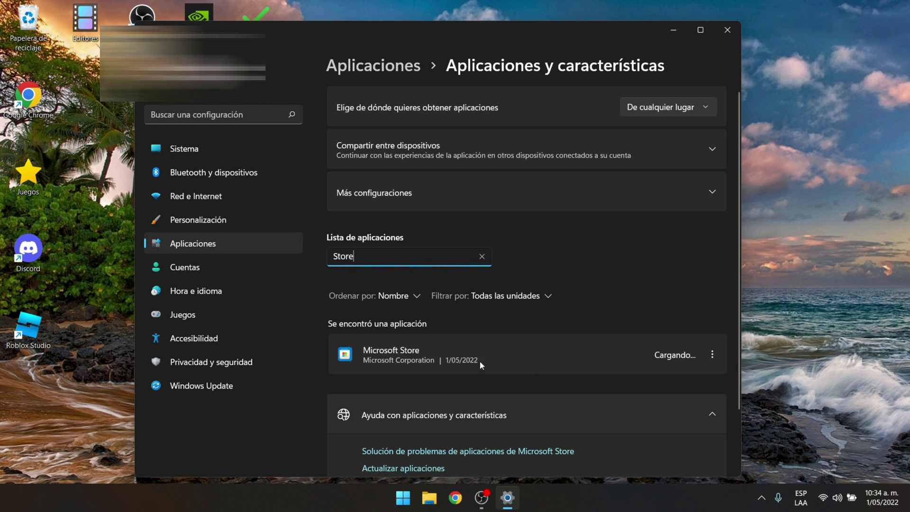
{"action": "left_click", "coordinate": [712, 354]}
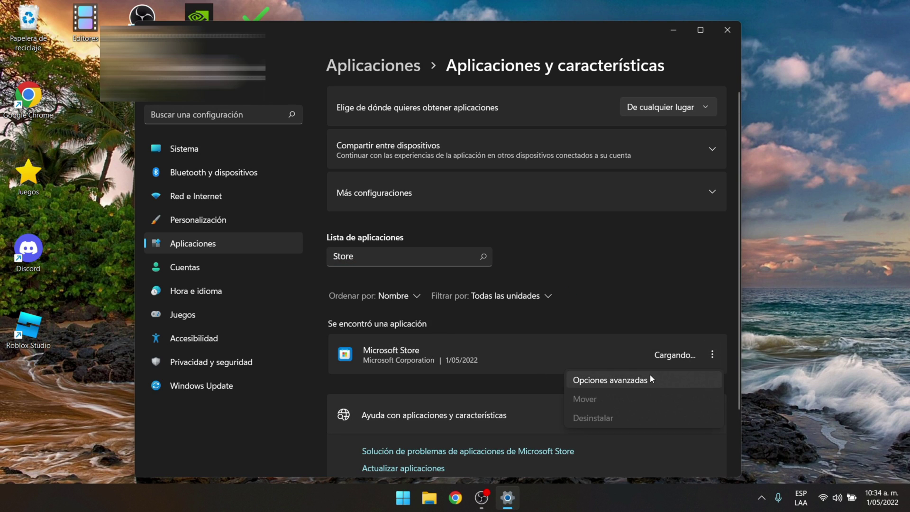
{"action": "left_click", "coordinate": [641, 385]}
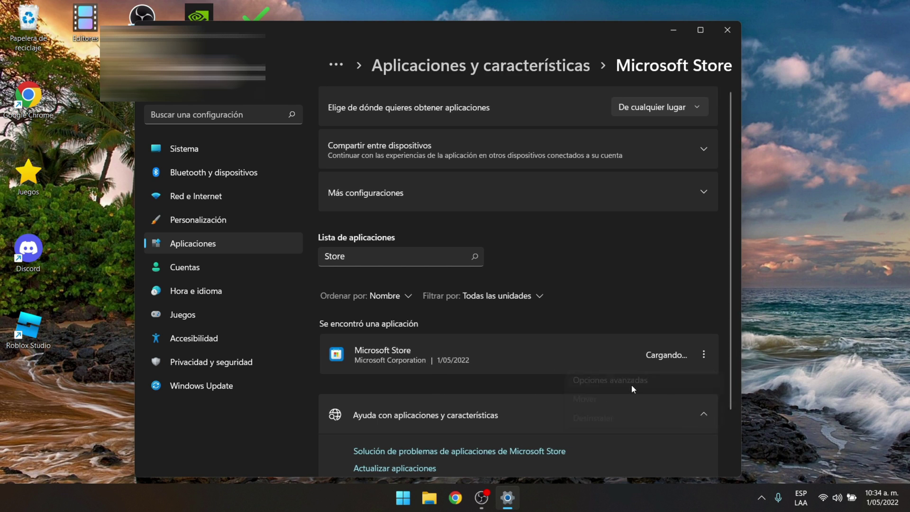
{"action": "scroll", "coordinate": [509, 361], "scroll_direction": "down", "scroll_amount": 3}
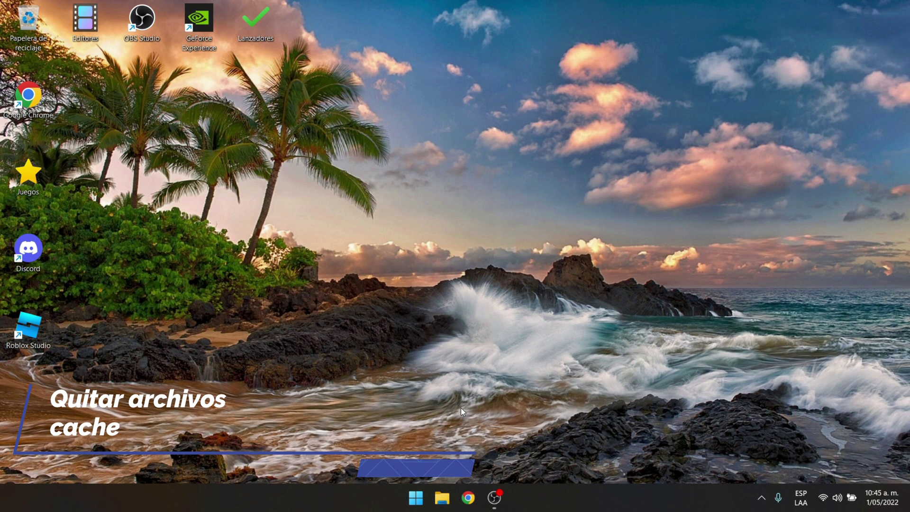
Open File Explorer and go to the Este equipo overview listing the drives.
{"action": "left_click", "coordinate": [441, 497]}
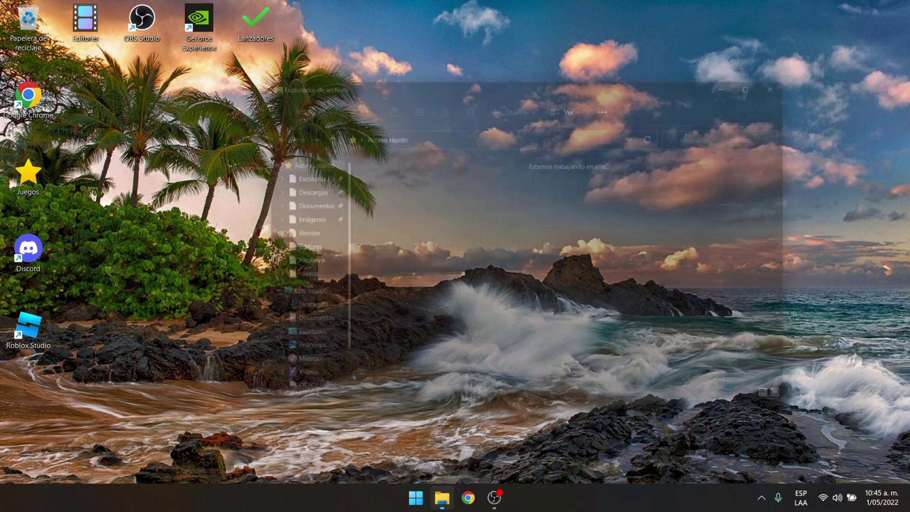
{"action": "scroll", "coordinate": [284, 383], "scroll_direction": "down", "scroll_amount": 2}
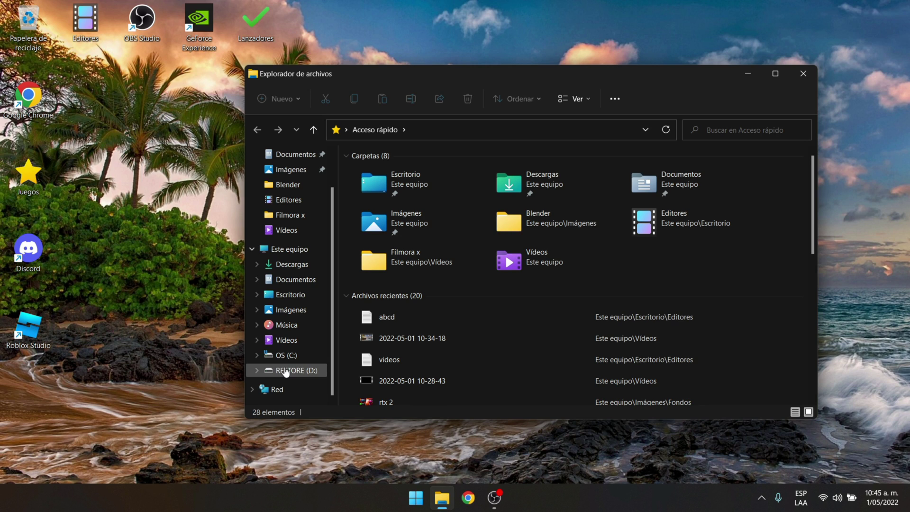
{"action": "left_click", "coordinate": [283, 355]}
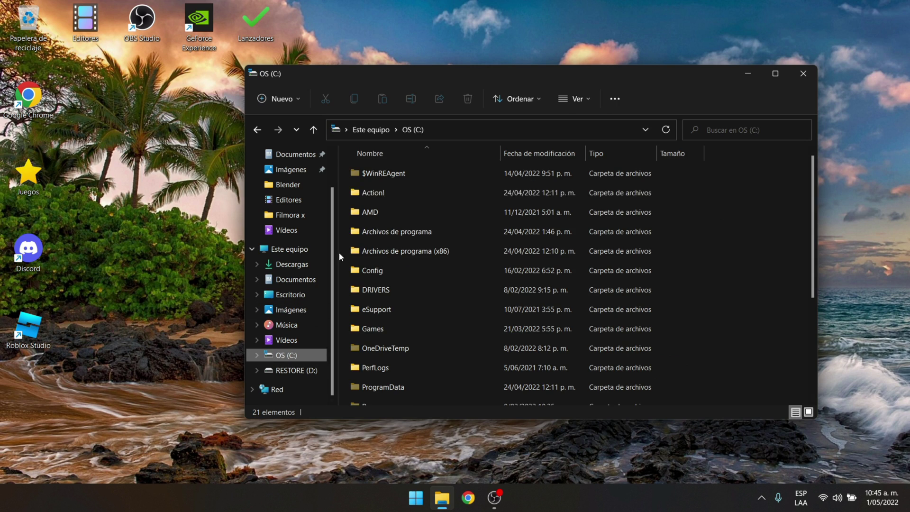
{"action": "left_click", "coordinate": [366, 132]}
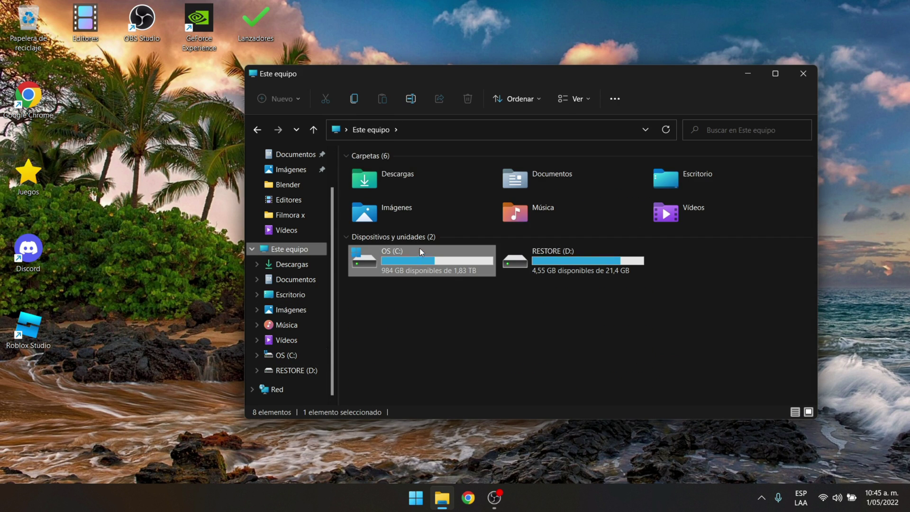
Open the properties of drive OS (C:) and start its disk space cleanup (Liberar espacio).
{"action": "right_click", "coordinate": [392, 262]}
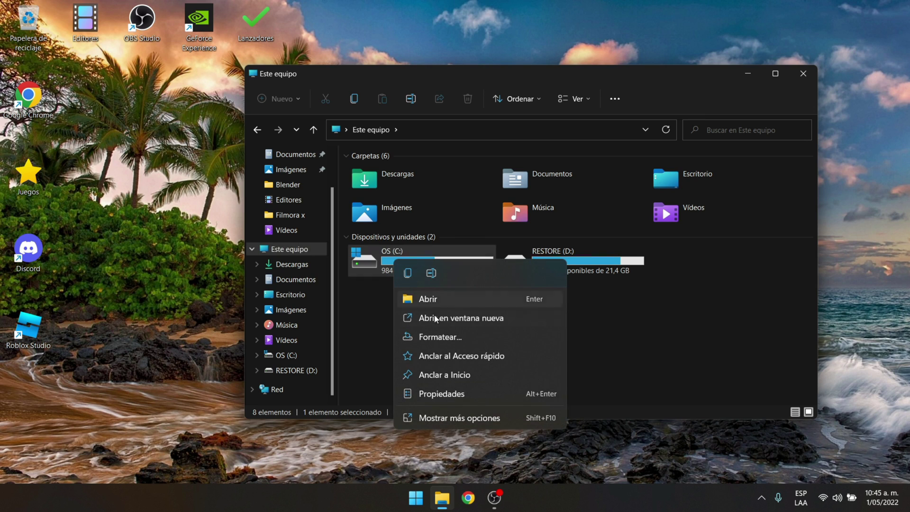
{"action": "left_click", "coordinate": [466, 394]}
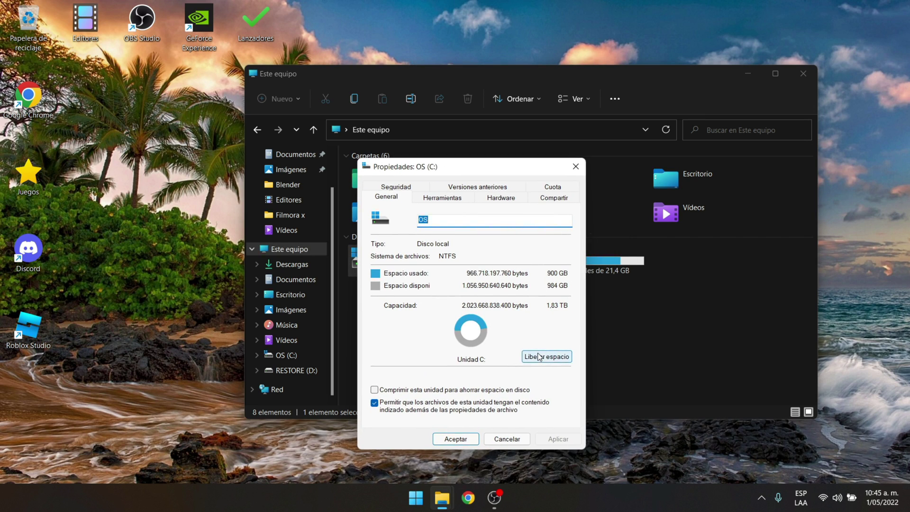
{"action": "left_click", "coordinate": [540, 358]}
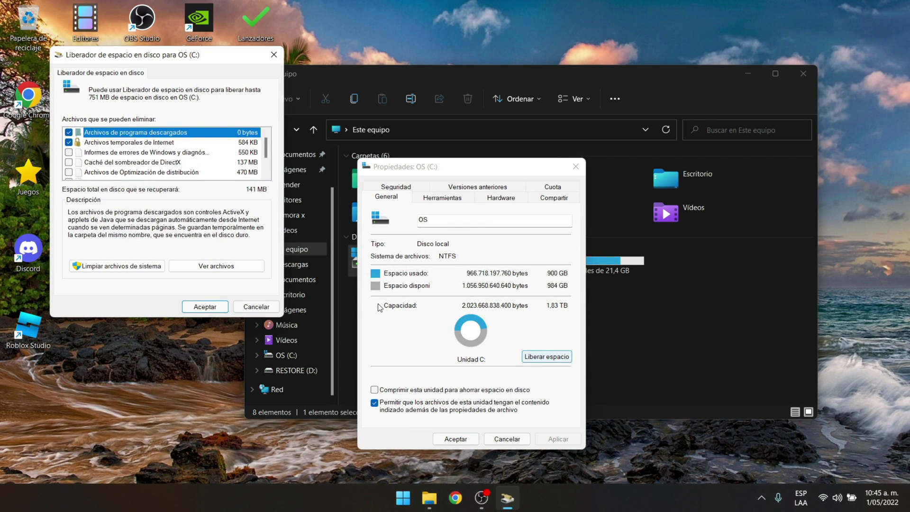
Review the cleanup categories, delete the downloaded program files, temporary Internet files and thumbnails from drive C, and close the drive properties.
{"action": "left_click_drag", "start_coordinate": [117, 58], "coordinate": [364, 99]}
{"action": "scroll", "coordinate": [397, 206], "scroll_direction": "down", "scroll_amount": 1}
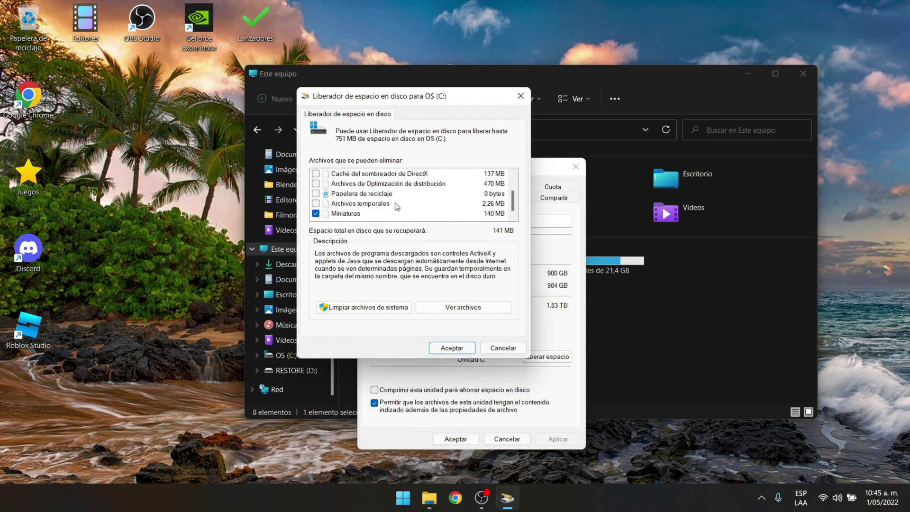
{"action": "scroll", "coordinate": [405, 216], "scroll_direction": "up", "scroll_amount": 1}
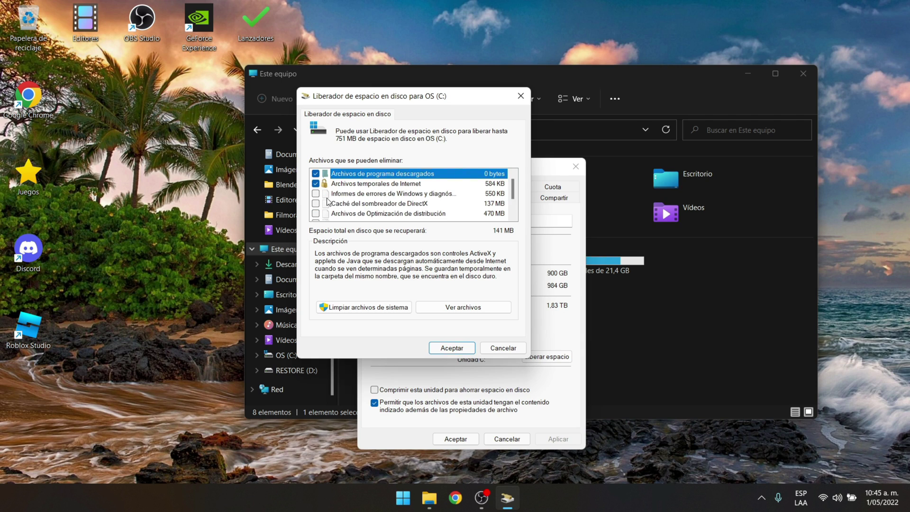
{"action": "scroll", "coordinate": [327, 201], "scroll_direction": "down", "scroll_amount": 1}
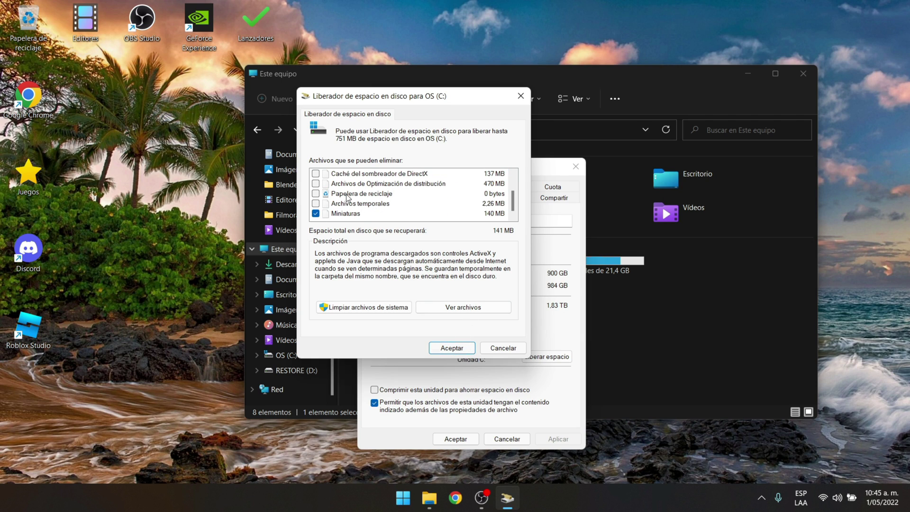
{"action": "scroll", "coordinate": [356, 206], "scroll_direction": "up", "scroll_amount": 1}
{"action": "scroll", "coordinate": [387, 199], "scroll_direction": "down", "scroll_amount": 1}
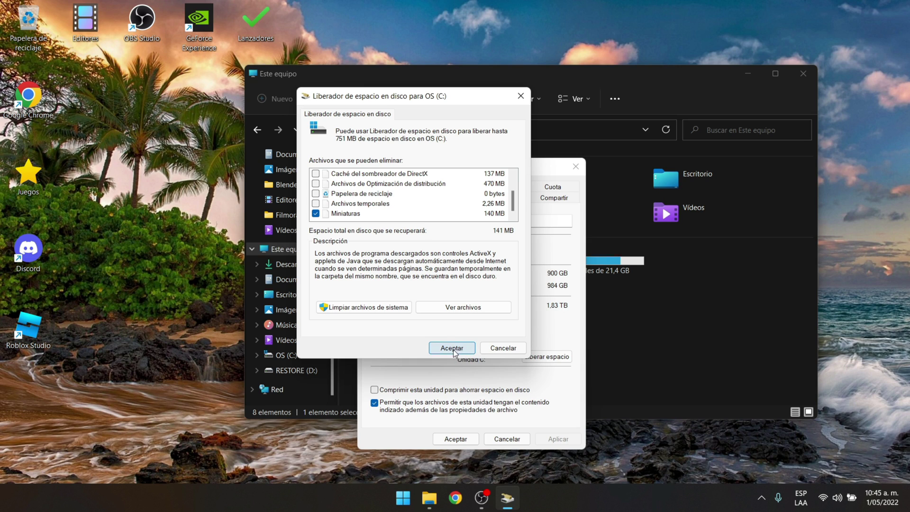
{"action": "scroll", "coordinate": [325, 199], "scroll_direction": "up", "scroll_amount": 1}
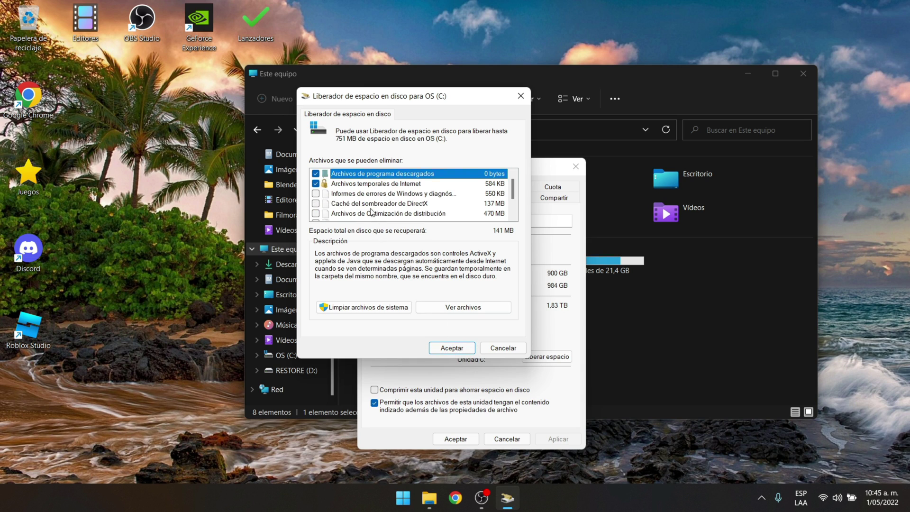
{"action": "scroll", "coordinate": [373, 208], "scroll_direction": "down", "scroll_amount": 1}
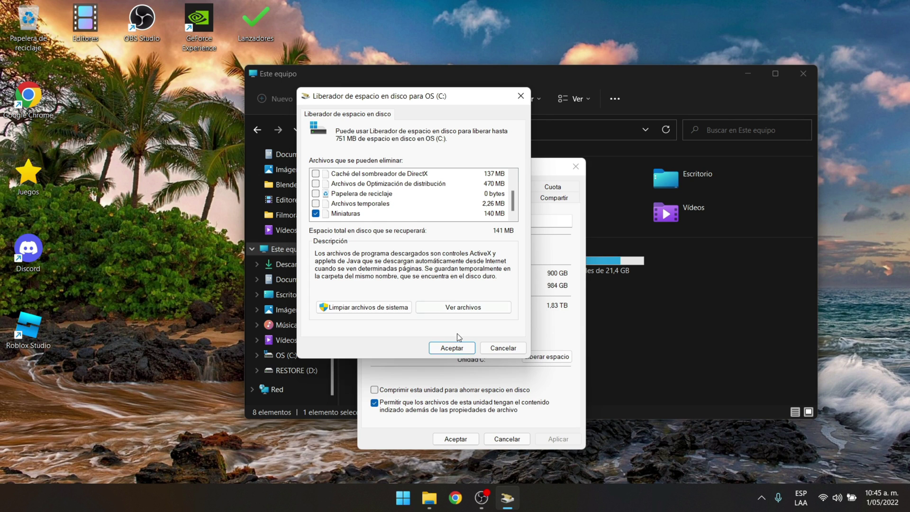
{"action": "left_click", "coordinate": [452, 351]}
{"action": "left_click", "coordinate": [467, 255]}
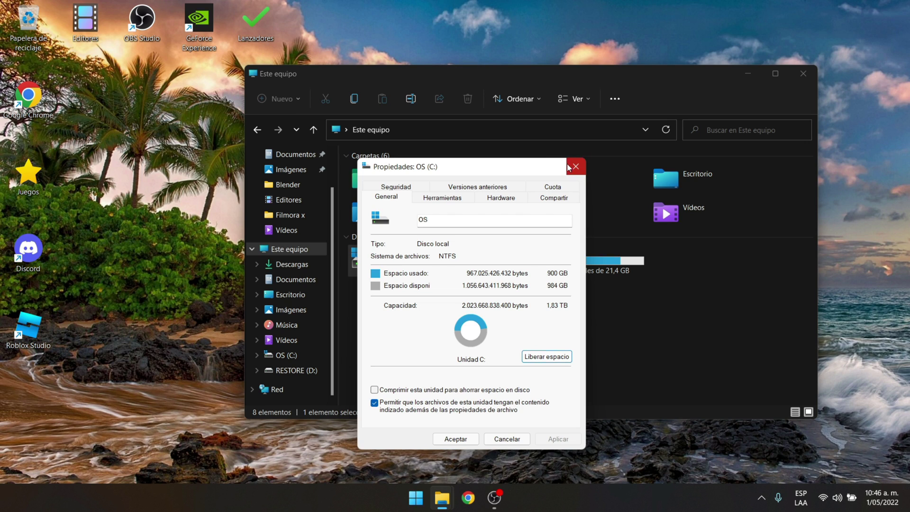
{"action": "left_click_drag", "start_coordinate": [569, 167], "coordinate": [551, 170]}
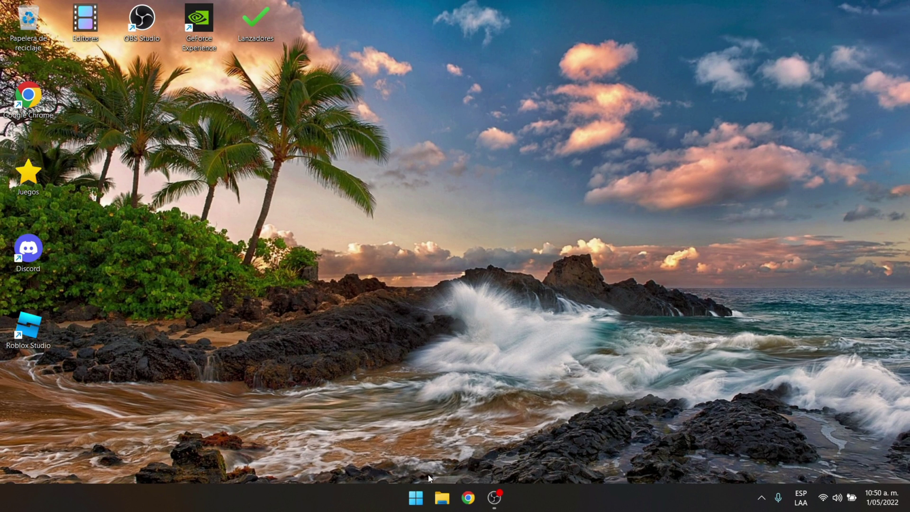
Open the Windows Configuración app again by searching for "confi".
{"action": "left_click", "coordinate": [415, 497]}
{"action": "type", "text": "confi"}
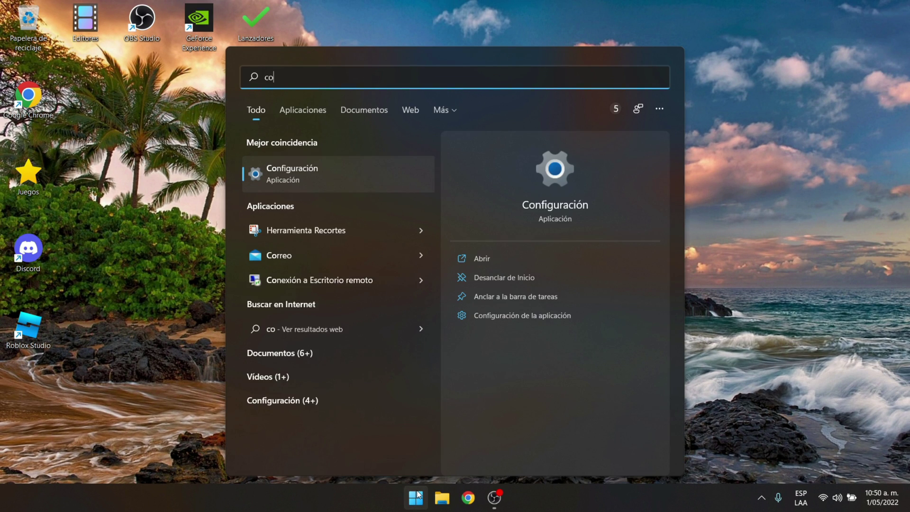
{"action": "left_click", "coordinate": [274, 182]}
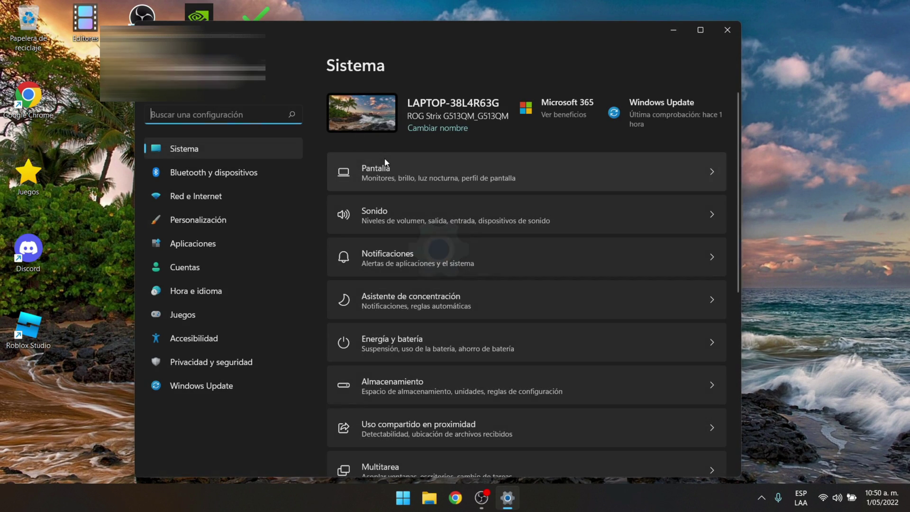
Search the settings for "acerca", open Acerca de tu PC and bring up the Configuración avanzada del sistema dialog.
{"action": "type", "text": "acerca d"}
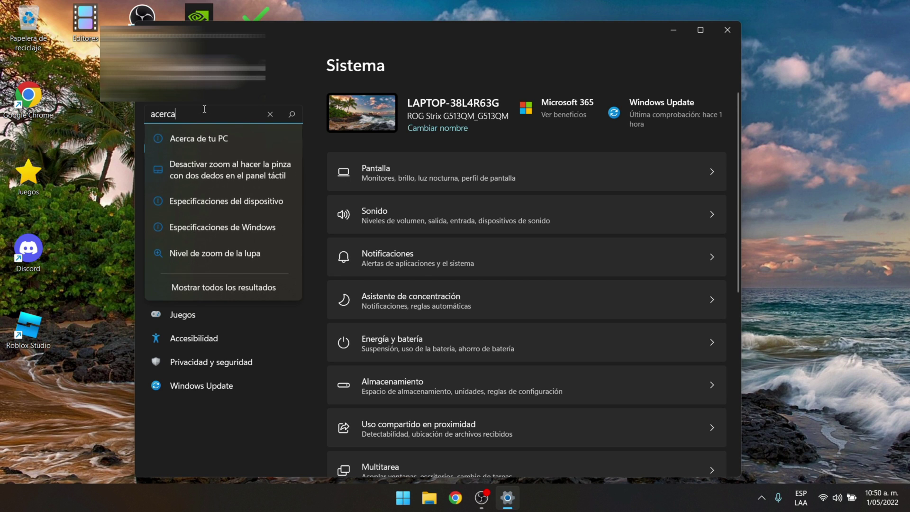
{"action": "left_click", "coordinate": [205, 138]}
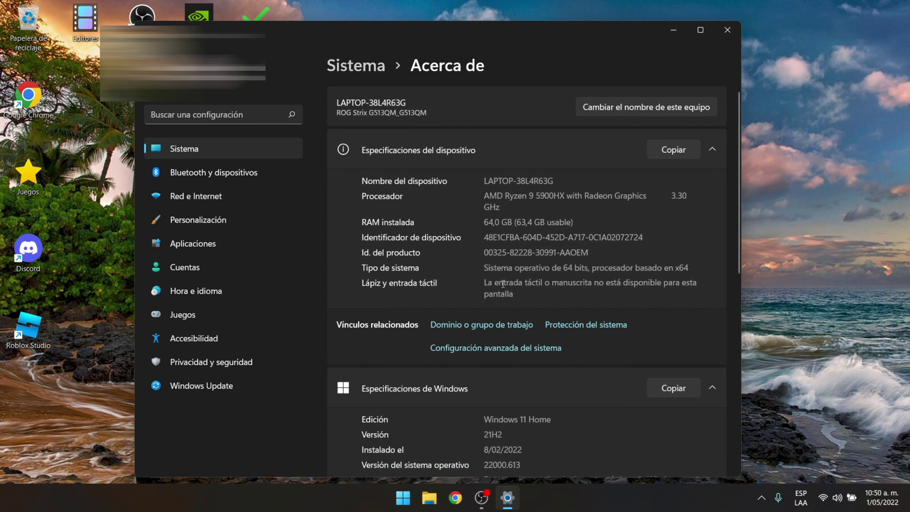
{"action": "scroll", "coordinate": [492, 277], "scroll_direction": "down", "scroll_amount": 3}
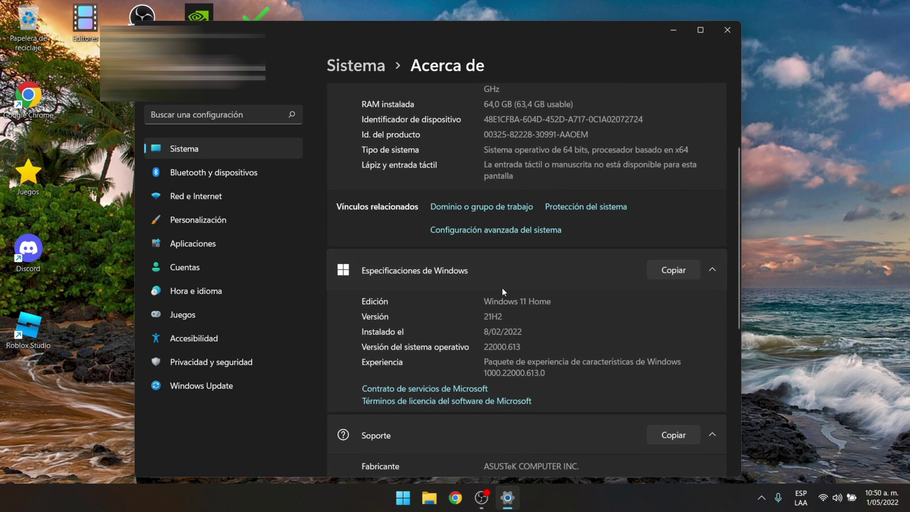
{"action": "left_click", "coordinate": [493, 230]}
{"action": "left_click_drag", "start_coordinate": [240, 116], "coordinate": [436, 115]}
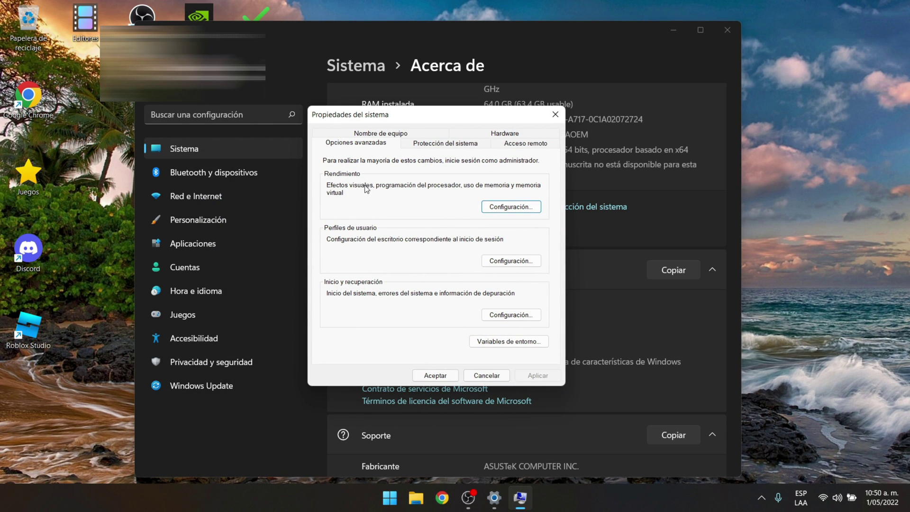
In the Rendimiento options, set the visual effects to Ajustar para obtener el mejor rendimiento and apply the change.
{"action": "left_click", "coordinate": [507, 208]}
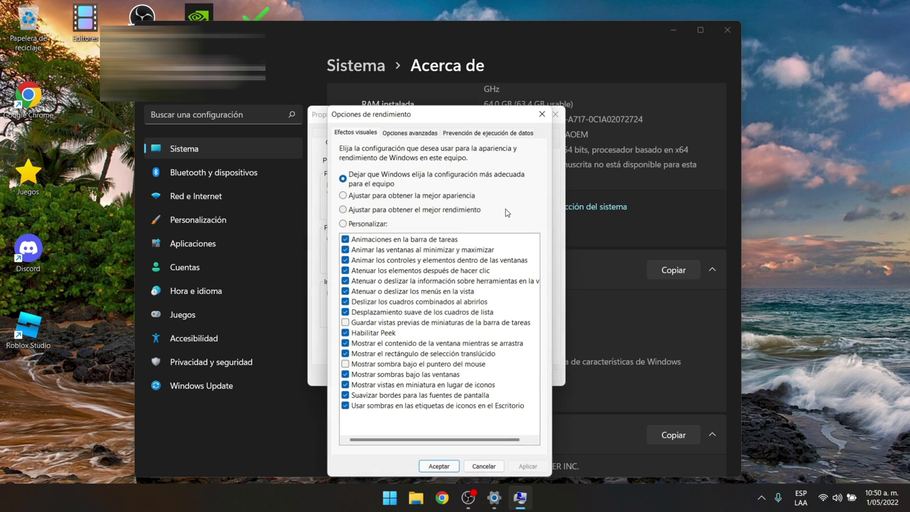
{"action": "left_click", "coordinate": [343, 209]}
{"action": "left_click", "coordinate": [529, 467]}
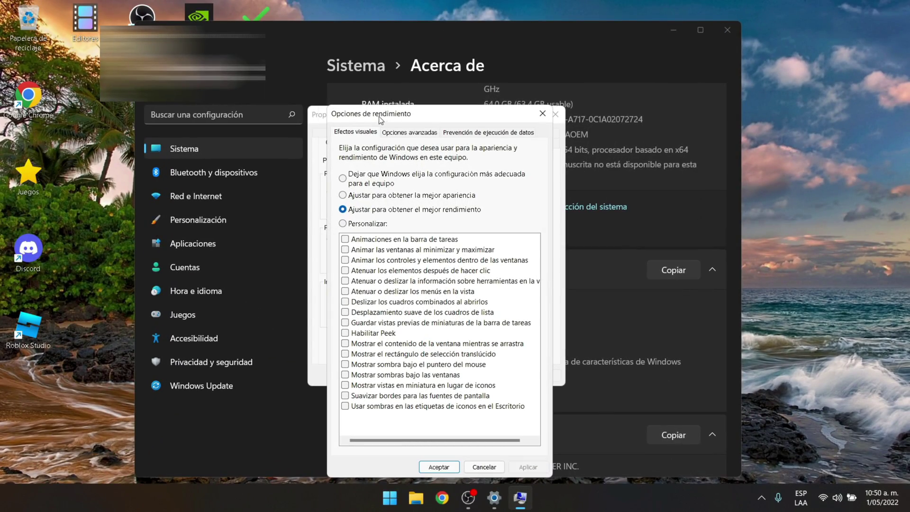
{"action": "left_click_drag", "start_coordinate": [379, 119], "coordinate": [420, 106]}
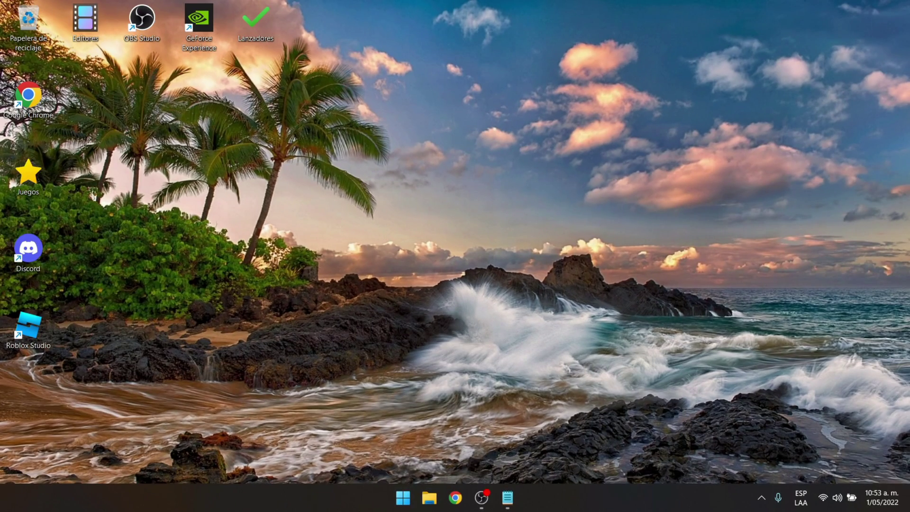
Open the Administrador de tareas by searching for "adm" and display its Inicio list of startup programs.
{"action": "left_click", "coordinate": [402, 497]}
{"action": "type", "text": "adm"}
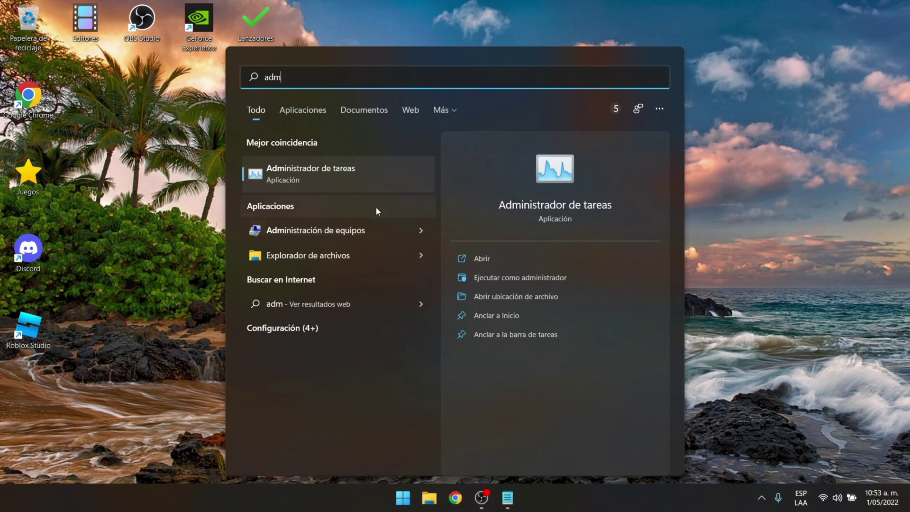
{"action": "left_click", "coordinate": [356, 181]}
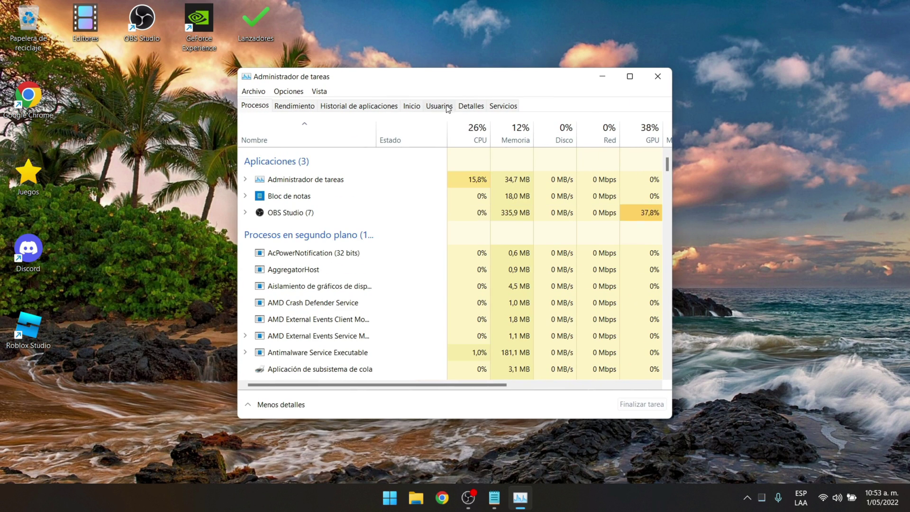
{"action": "left_click", "coordinate": [410, 106]}
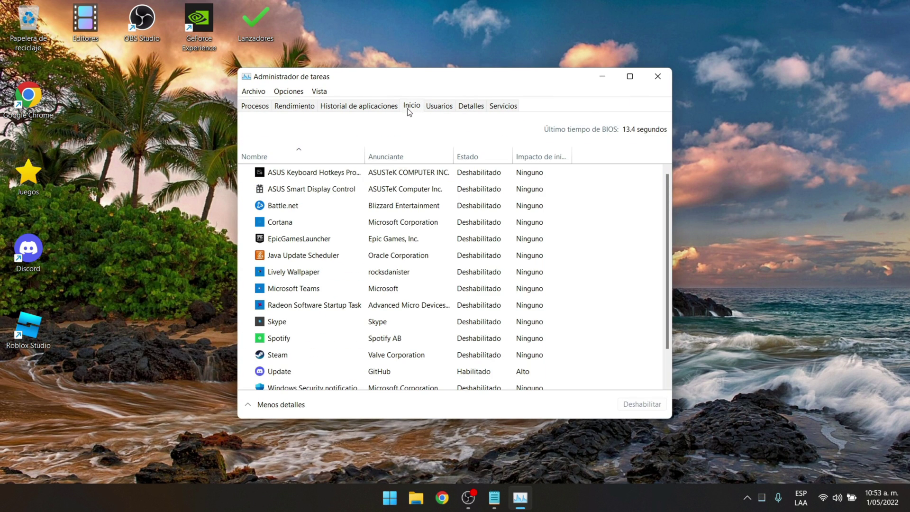
Examine the running processes and the Estado and startup impact of each program in the Inicio list.
{"action": "left_click", "coordinate": [263, 110]}
{"action": "scroll", "coordinate": [347, 235], "scroll_direction": "down", "scroll_amount": 2}
{"action": "scroll", "coordinate": [377, 250], "scroll_direction": "up", "scroll_amount": 2}
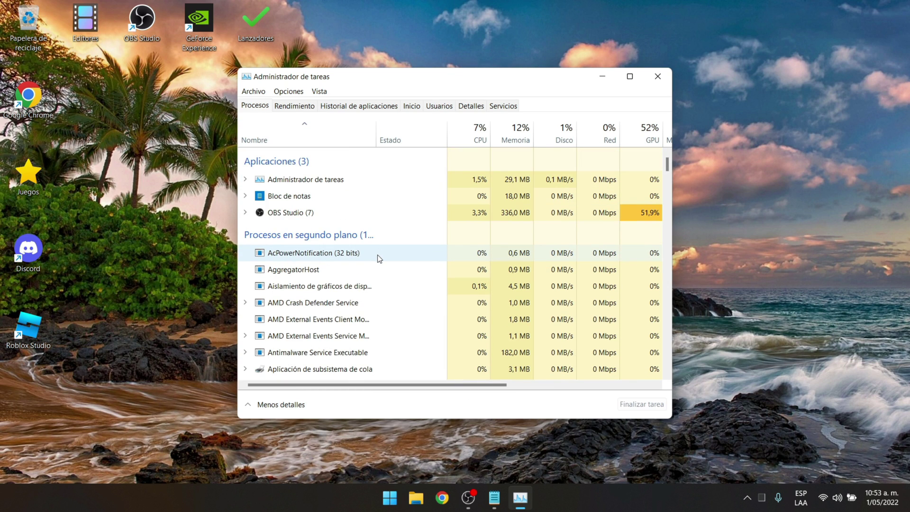
{"action": "left_click", "coordinate": [413, 106]}
{"action": "scroll", "coordinate": [458, 214], "scroll_direction": "down", "scroll_amount": 1}
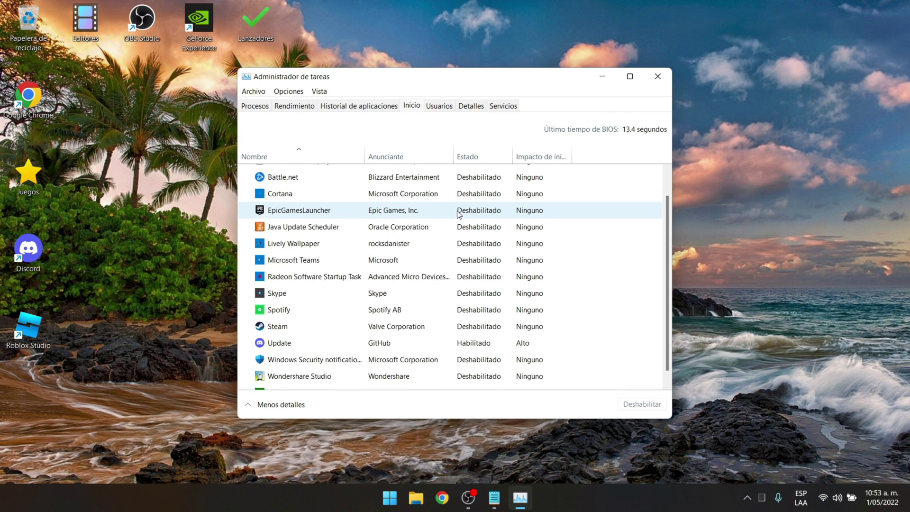
{"action": "scroll", "coordinate": [484, 336], "scroll_direction": "up", "scroll_amount": 1}
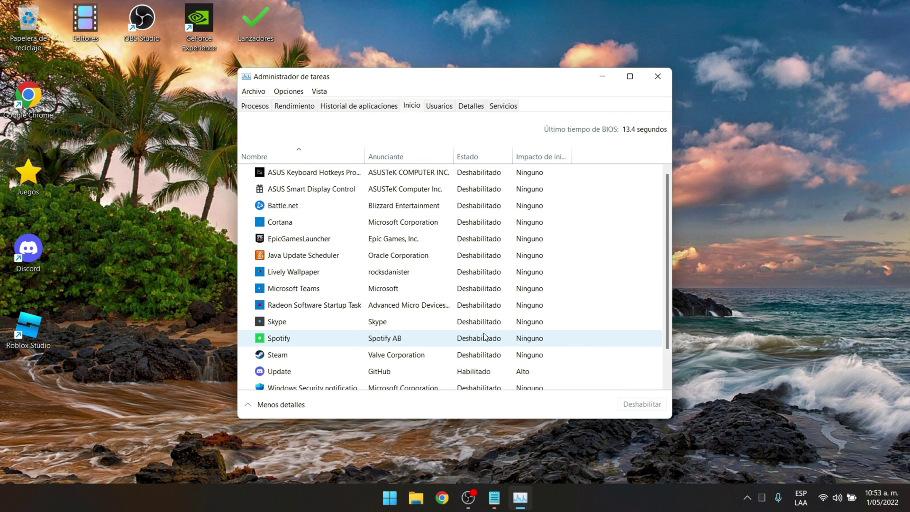
{"action": "scroll", "coordinate": [484, 333], "scroll_direction": "down", "scroll_amount": 1}
{"action": "scroll", "coordinate": [505, 229], "scroll_direction": "up", "scroll_amount": 1}
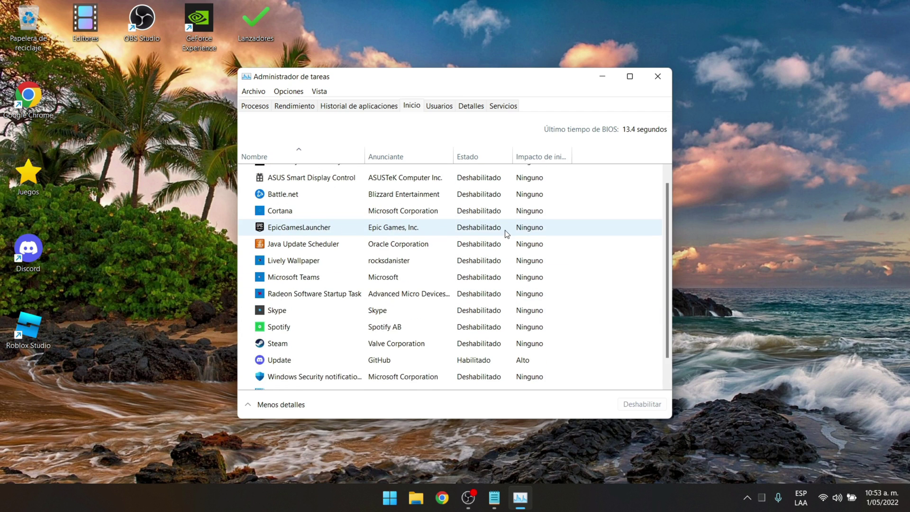
{"action": "scroll", "coordinate": [457, 277], "scroll_direction": "down", "scroll_amount": 1}
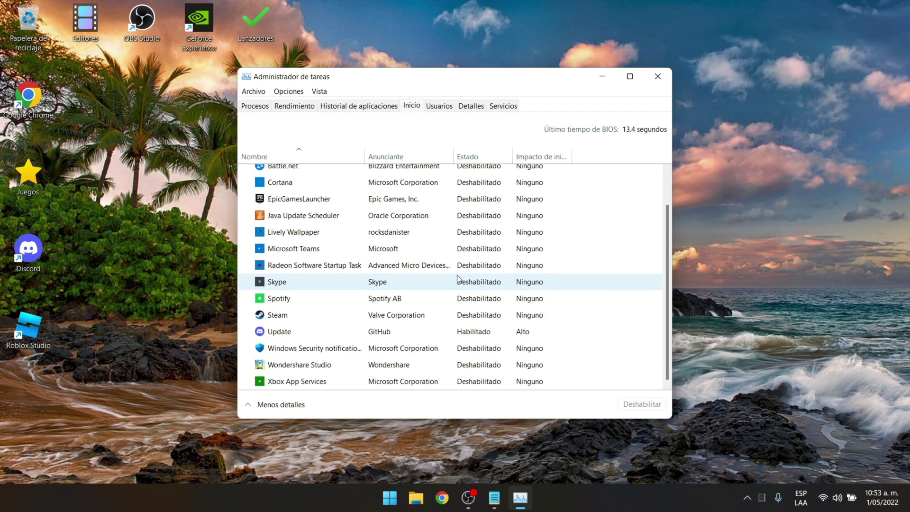
{"action": "scroll", "coordinate": [549, 259], "scroll_direction": "up", "scroll_amount": 1}
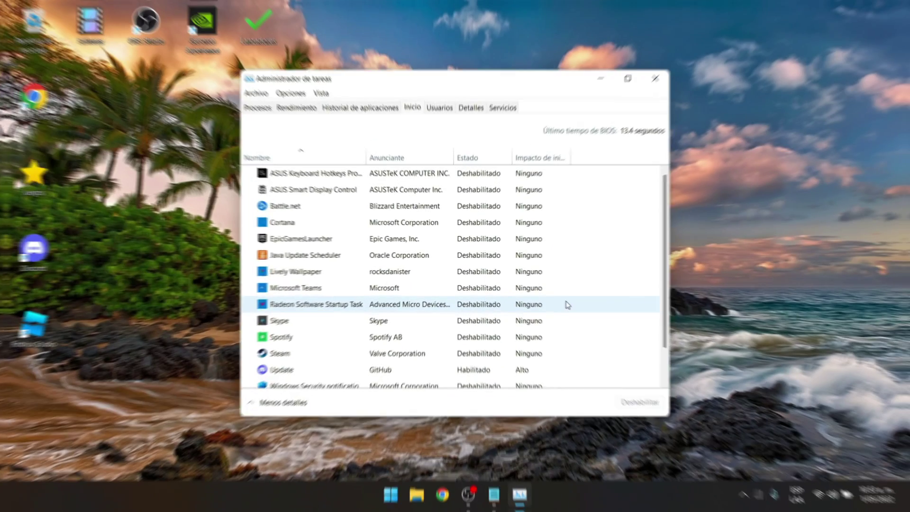
{"action": "left_click_drag", "start_coordinate": [462, 89], "coordinate": [499, 90]}
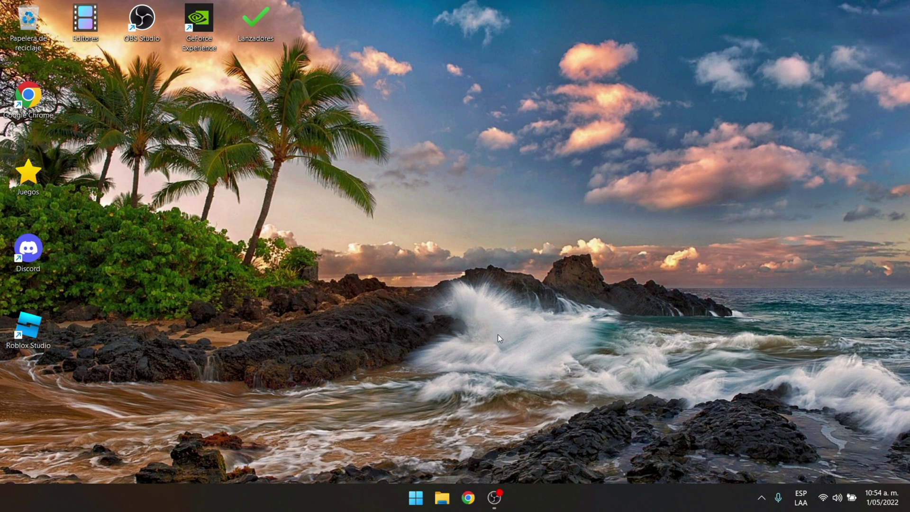
Open the Windows Configuración app by searching for it by name.
{"action": "left_click", "coordinate": [415, 497]}
{"action": "type", "text": "configuración"}
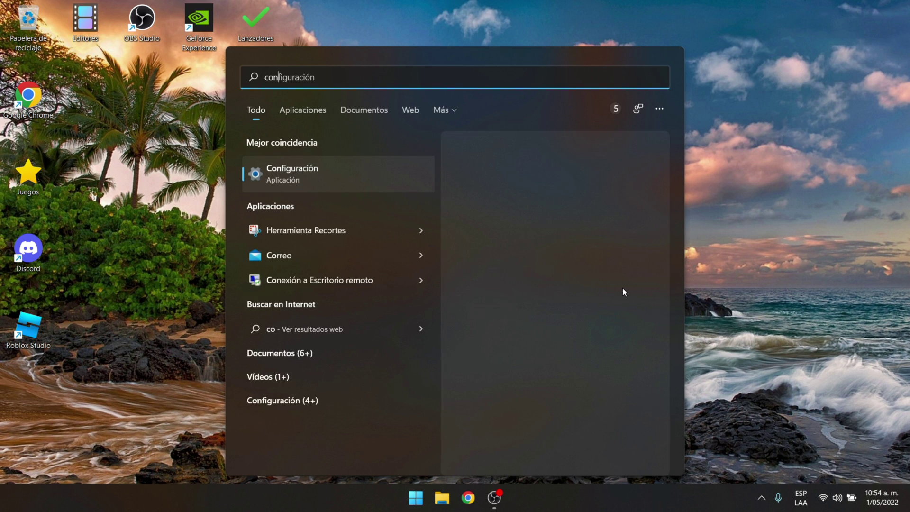
{"action": "left_click", "coordinate": [360, 175]}
Search the settings for "Modo juego" and open the Activar el Modo Juego result.
{"action": "left_click", "coordinate": [210, 122]}
{"action": "type", "text": "Modo de "}
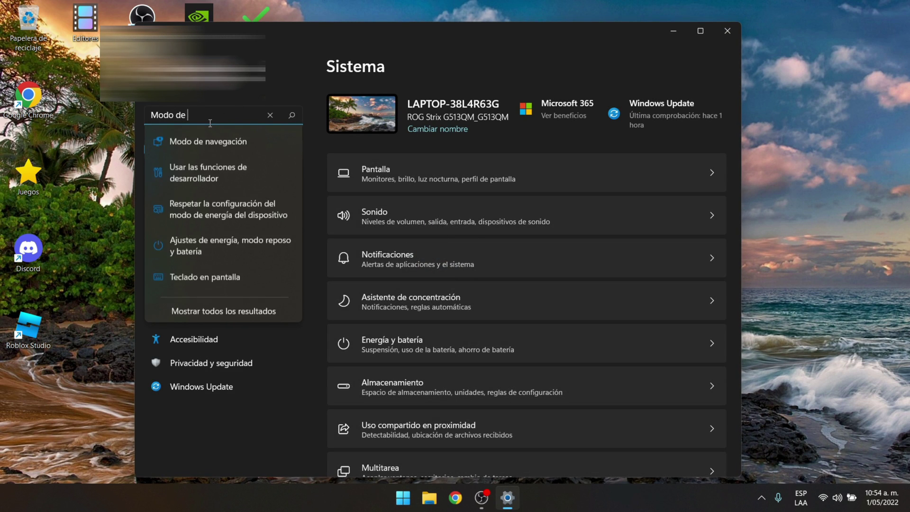
{"action": "type", "text": "juego"}
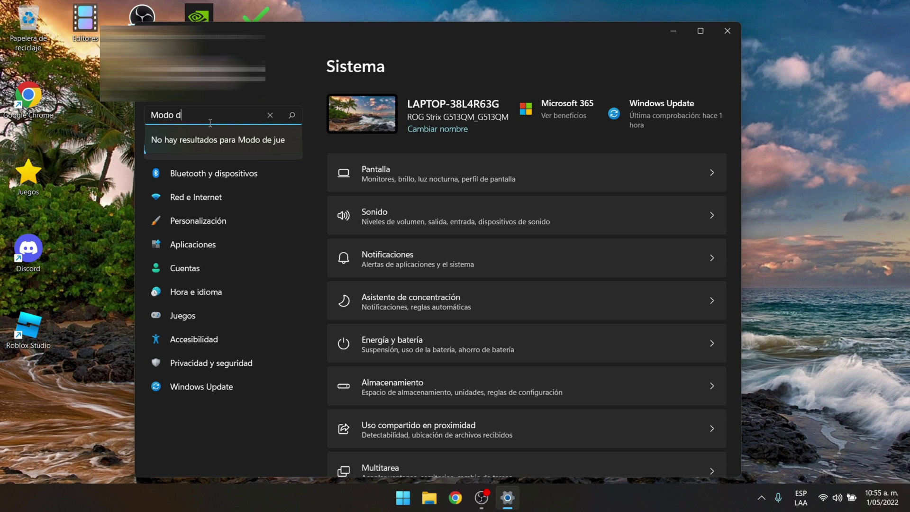
{"action": "key", "text": "BackSpace"}
{"action": "type", "text": "juego"}
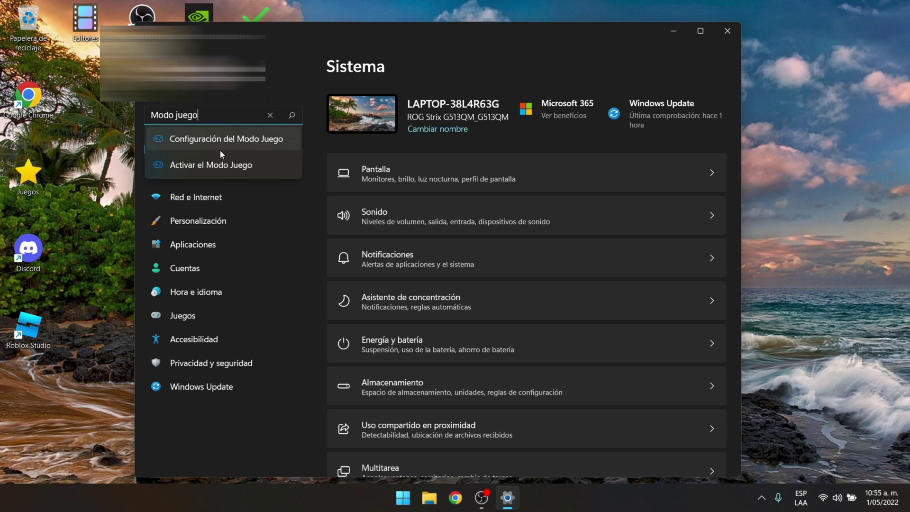
{"action": "left_click", "coordinate": [224, 165]}
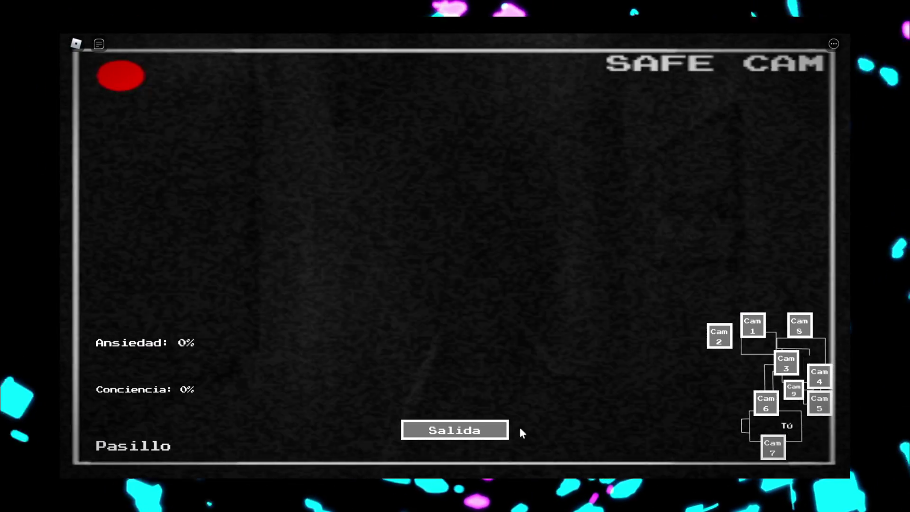
{"action": "left_click", "coordinate": [498, 426]}
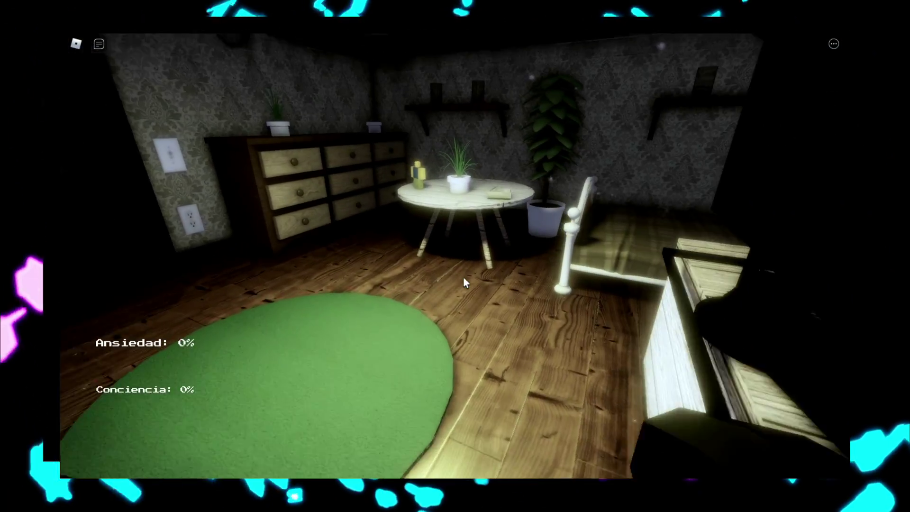
{"action": "key", "text": "w"}
{"action": "key", "text": "e"}
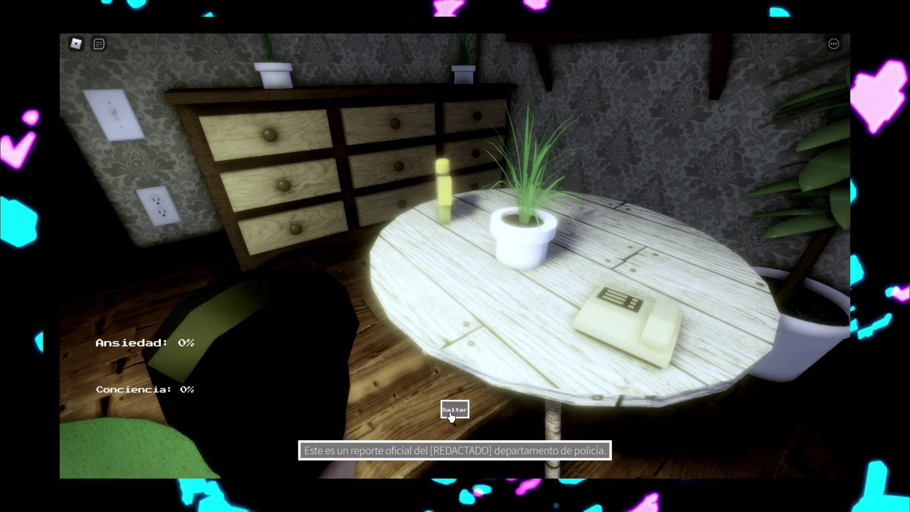
{"action": "left_click", "coordinate": [455, 410]}
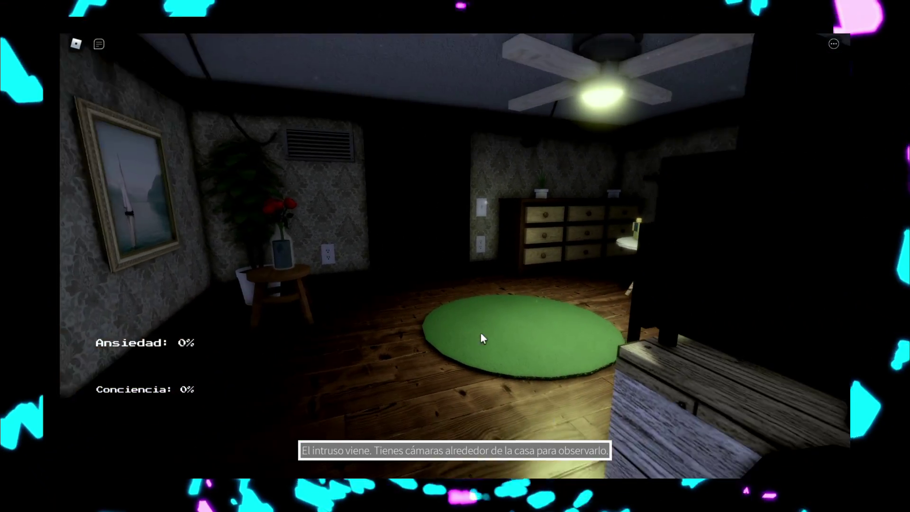
{"action": "key", "text": "e"}
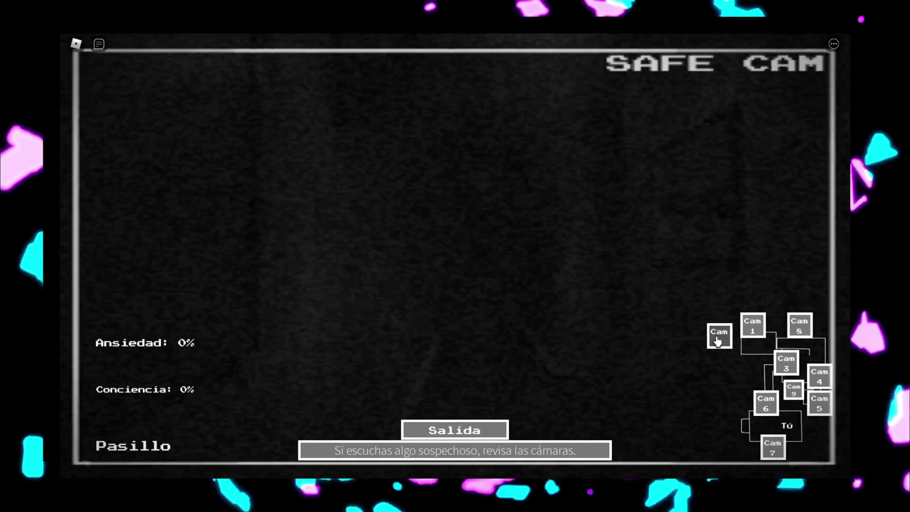
{"action": "left_click", "coordinate": [719, 335]}
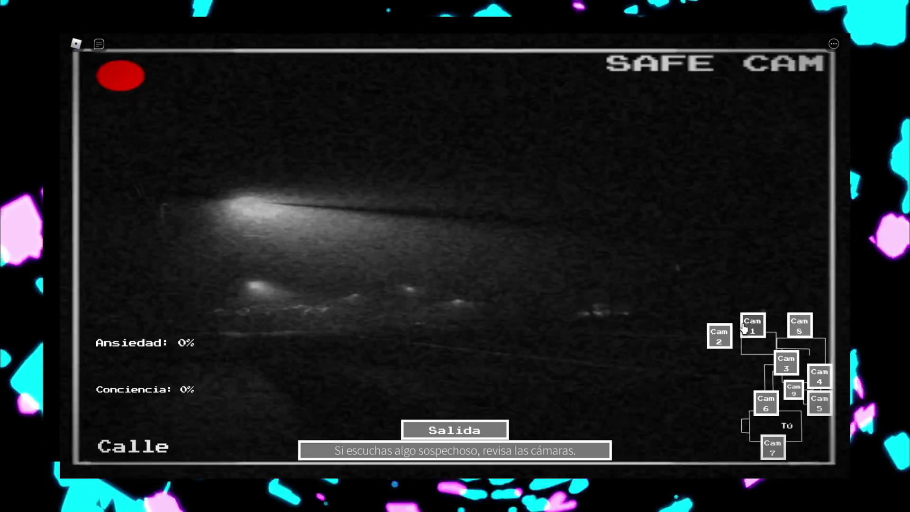
{"action": "left_click", "coordinate": [743, 327]}
{"action": "left_click", "coordinate": [768, 410]}
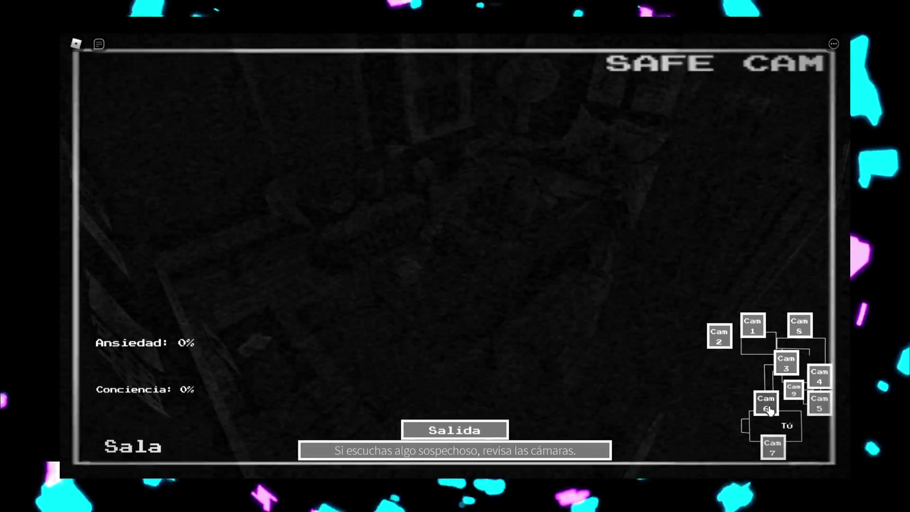
{"action": "left_click", "coordinate": [772, 407]}
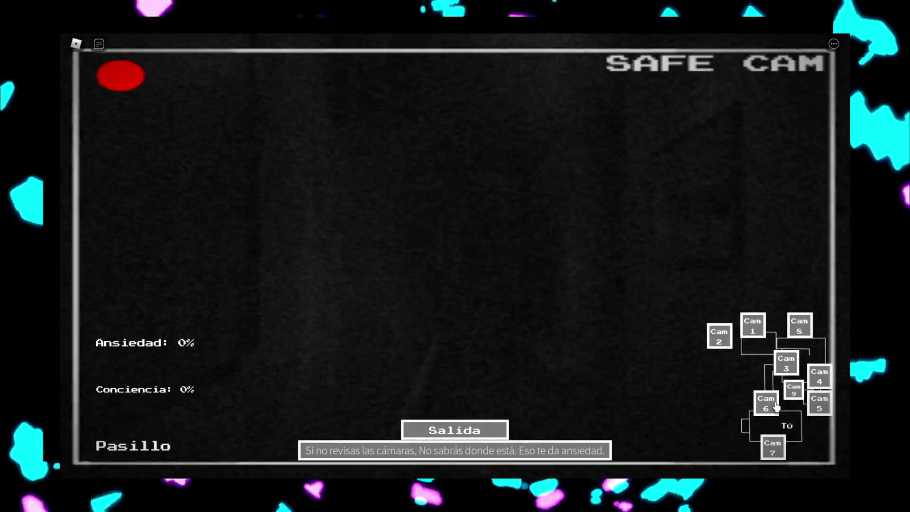
{"action": "left_click", "coordinate": [792, 390]}
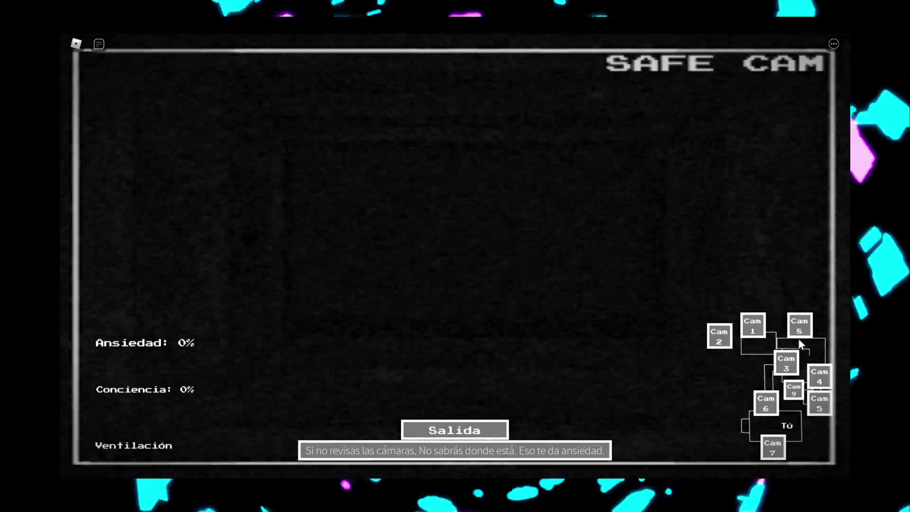
{"action": "left_click", "coordinate": [798, 332]}
{"action": "left_click", "coordinate": [818, 376]}
{"action": "left_click", "coordinate": [816, 398]}
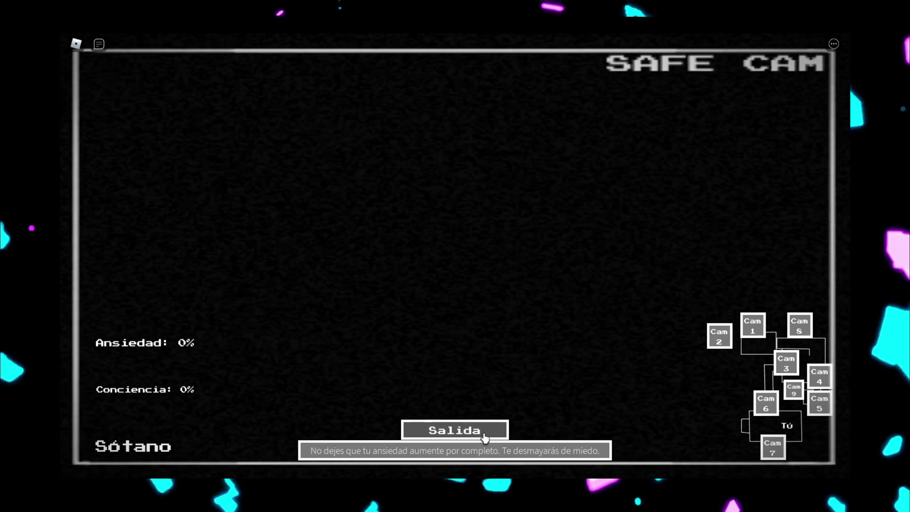
{"action": "left_click", "coordinate": [483, 435]}
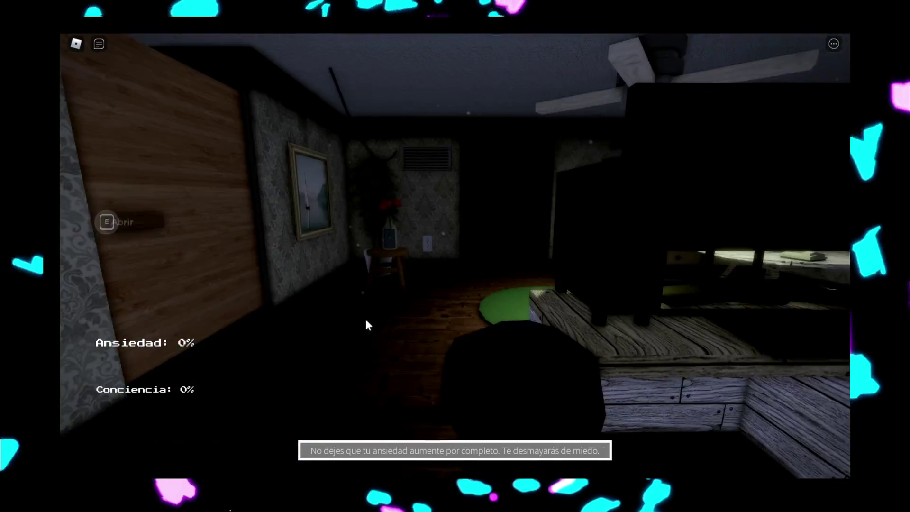
{"action": "key", "text": "Right"}
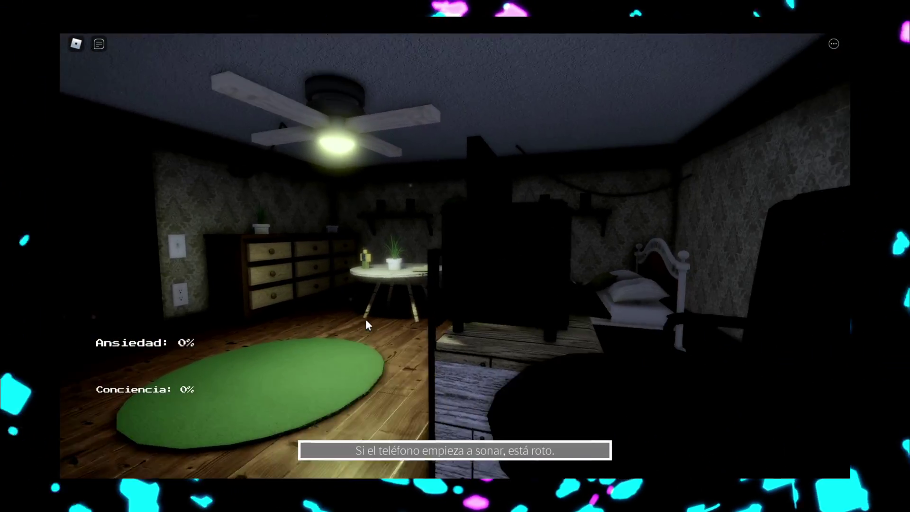
{"action": "key", "text": "Left"}
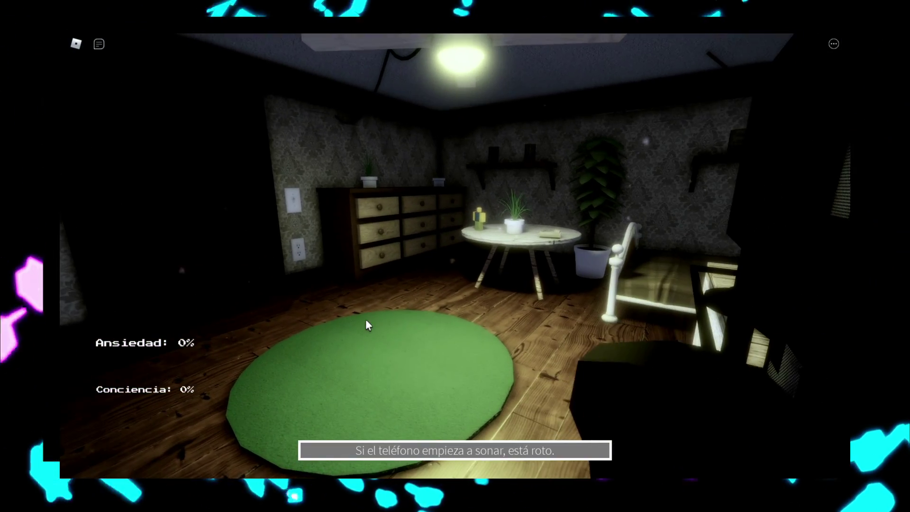
{"action": "key", "text": "w"}
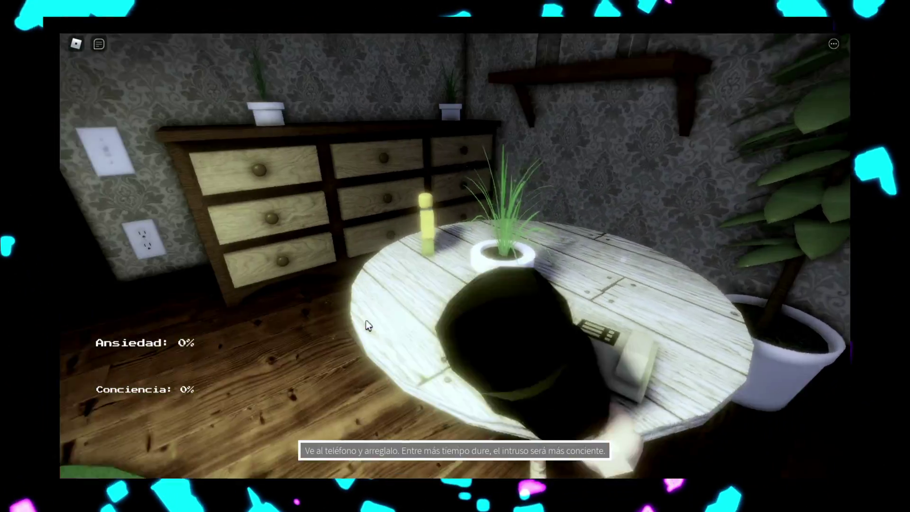
{"action": "key", "text": "s"}
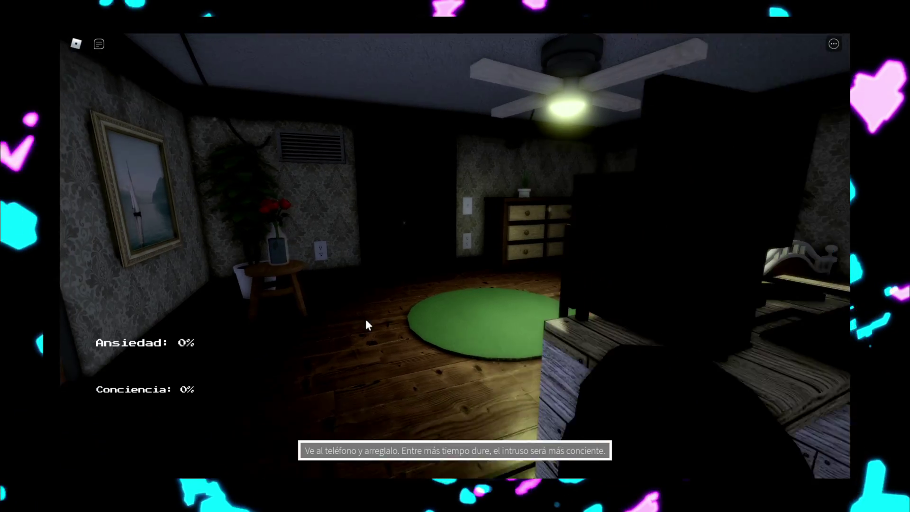
{"action": "key", "text": "s"}
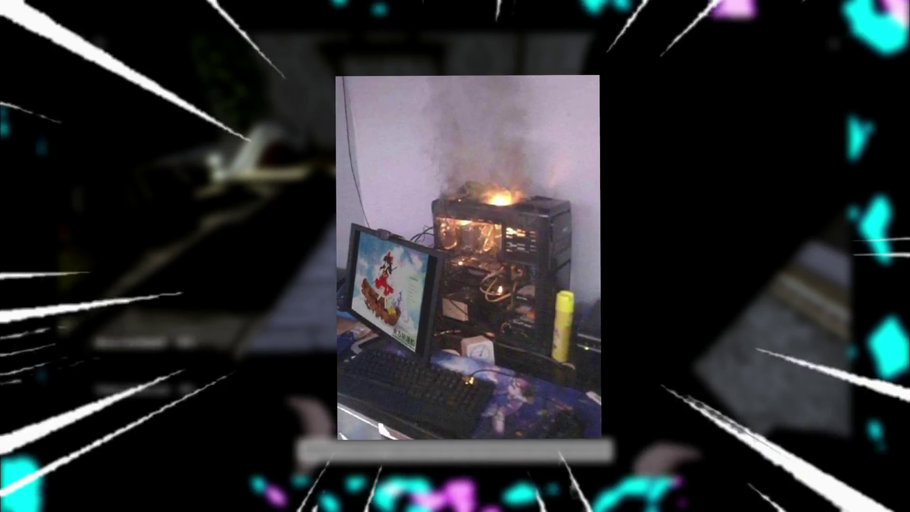